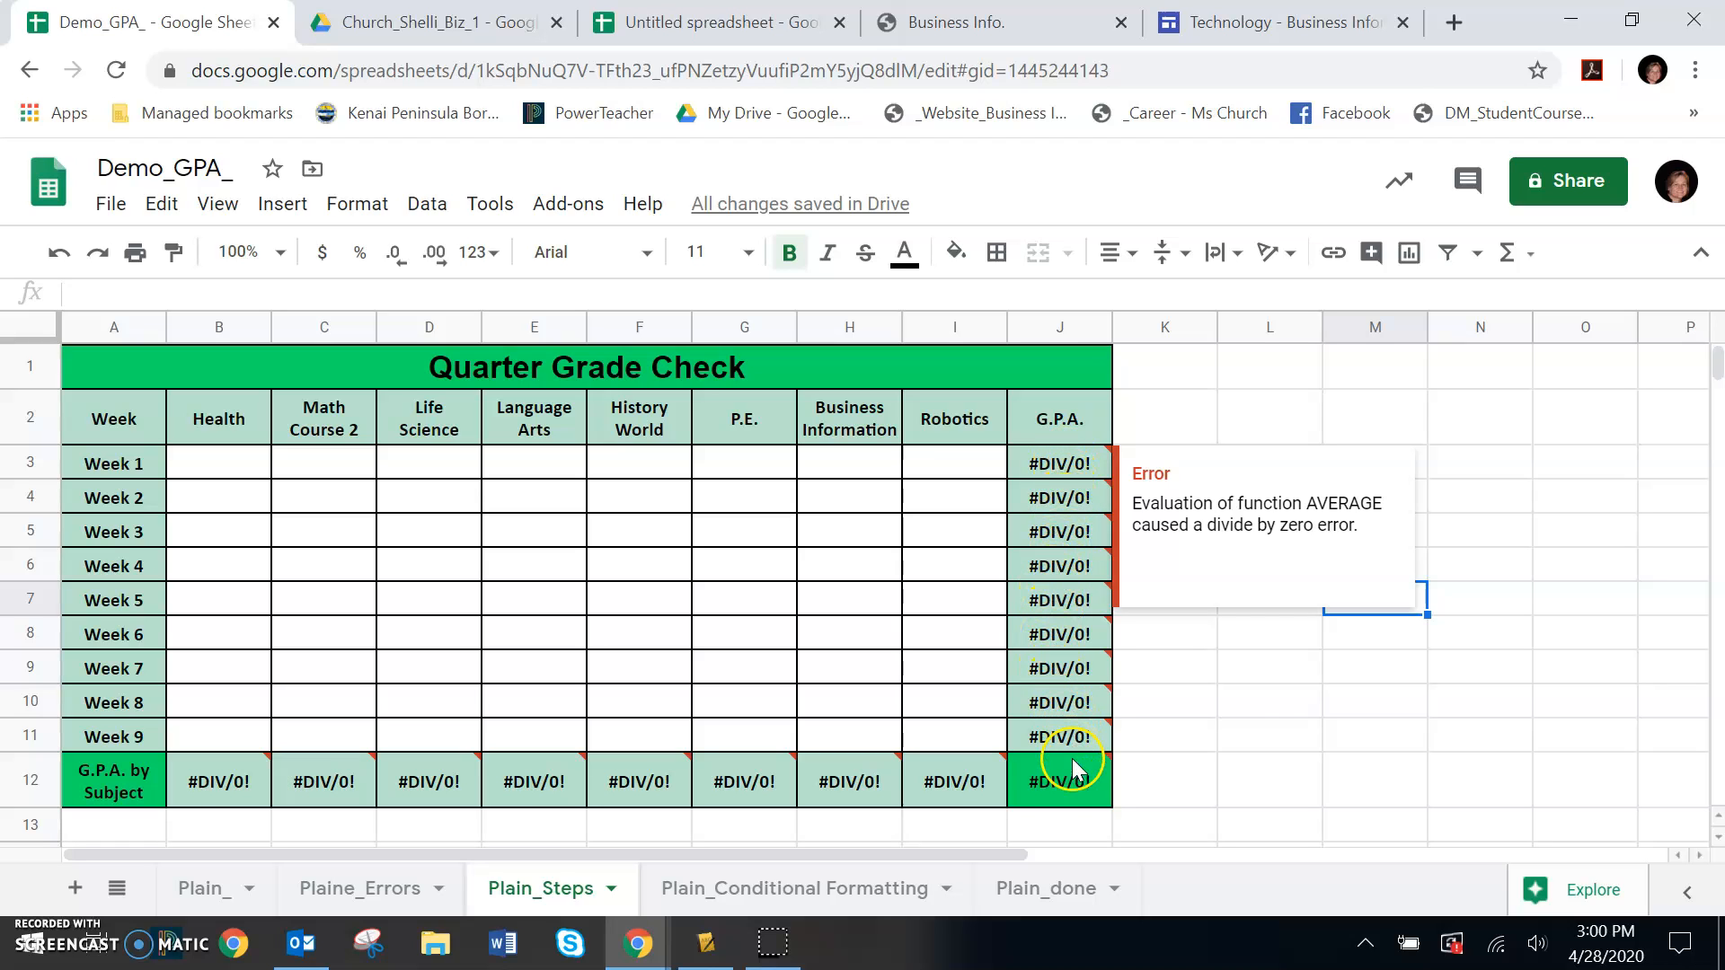
Enter sample grades 1, 2, 3, 4 and 0 diagonally, from Math Course 2 in Week 2 to P.E. in Week 6
click(191, 788)
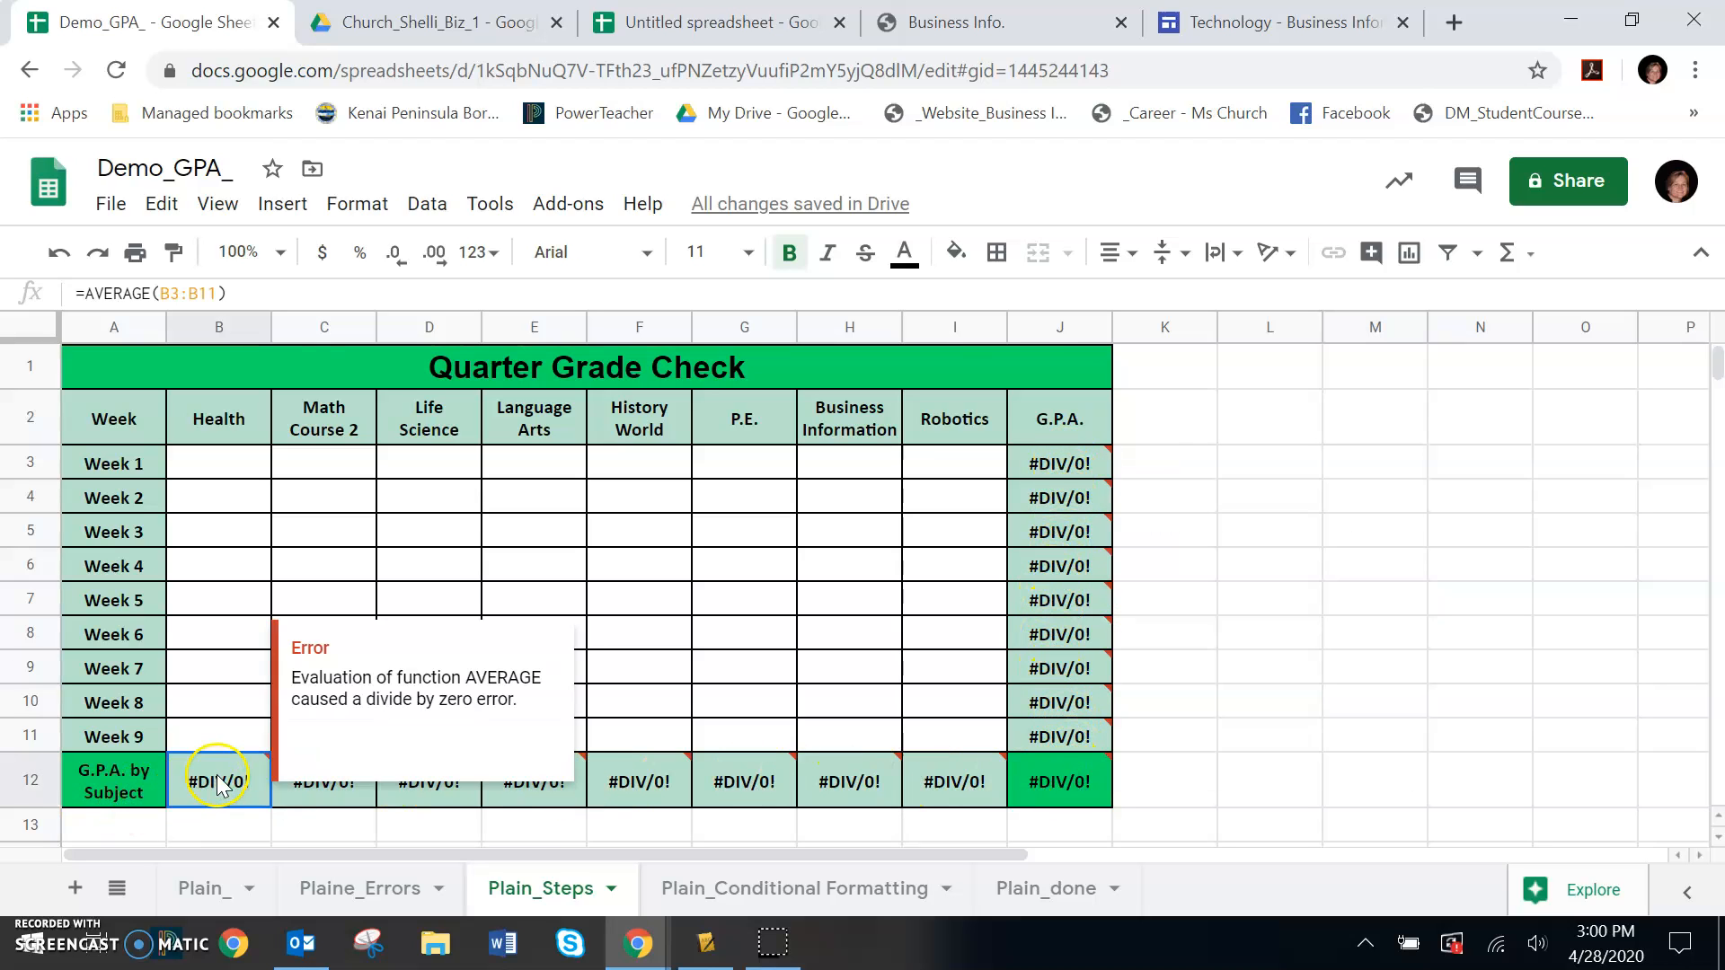
click(210, 294)
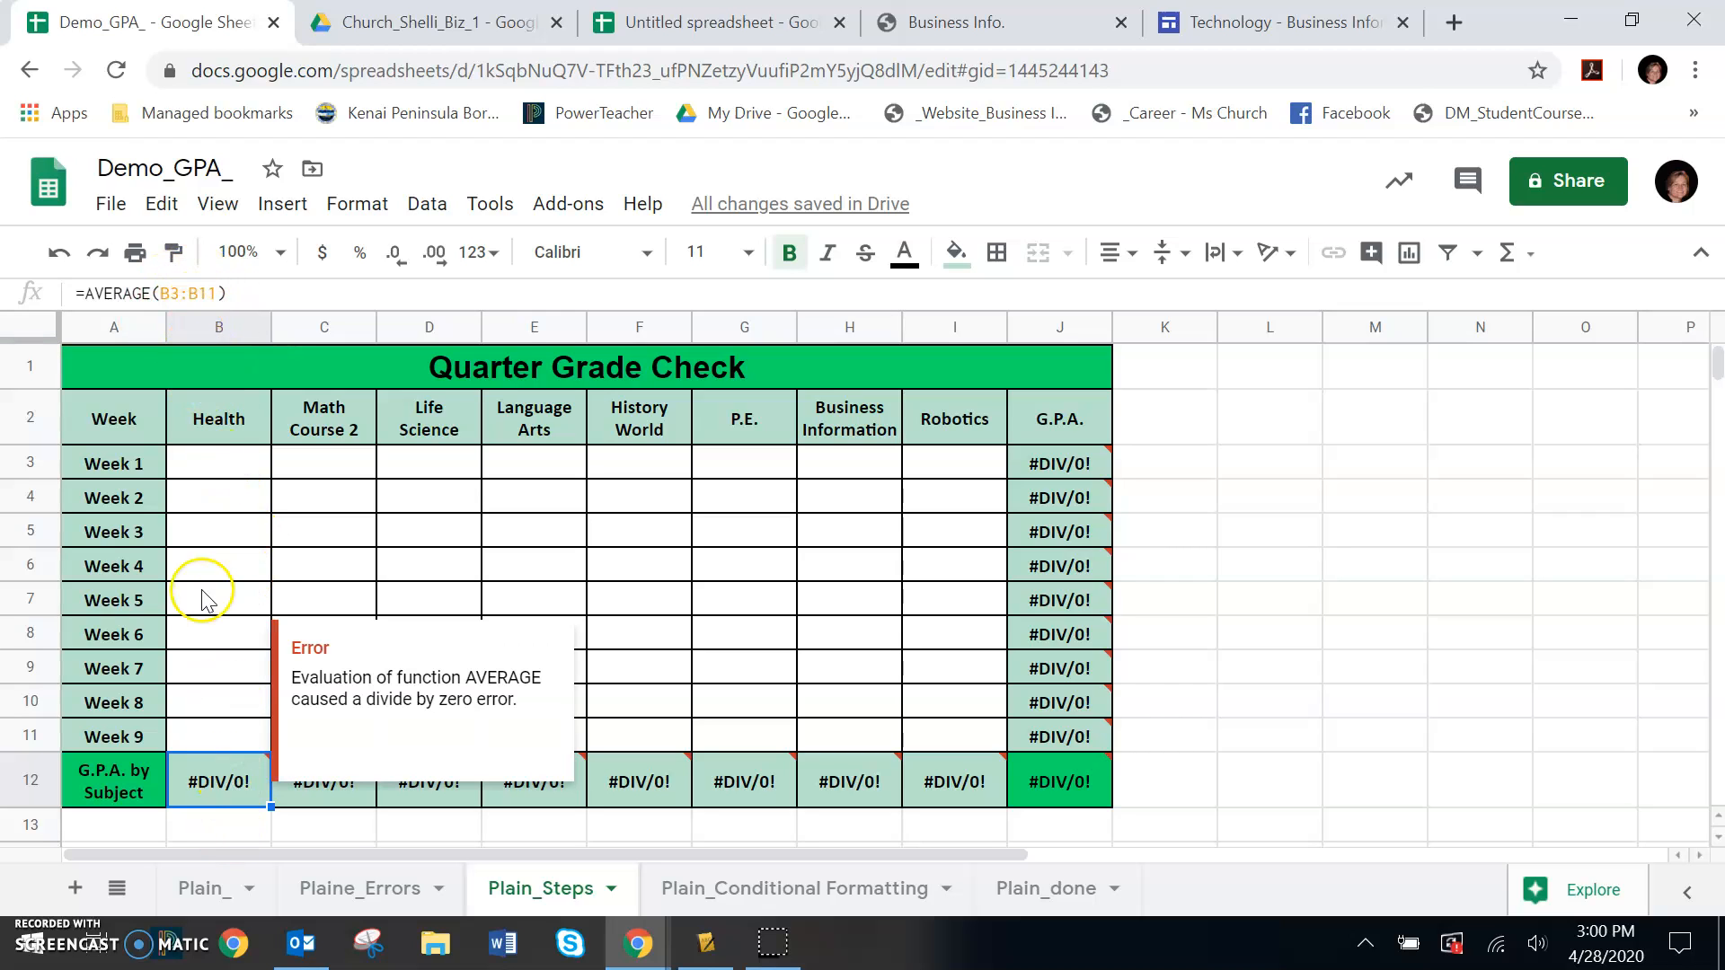
click(329, 505)
text(1)
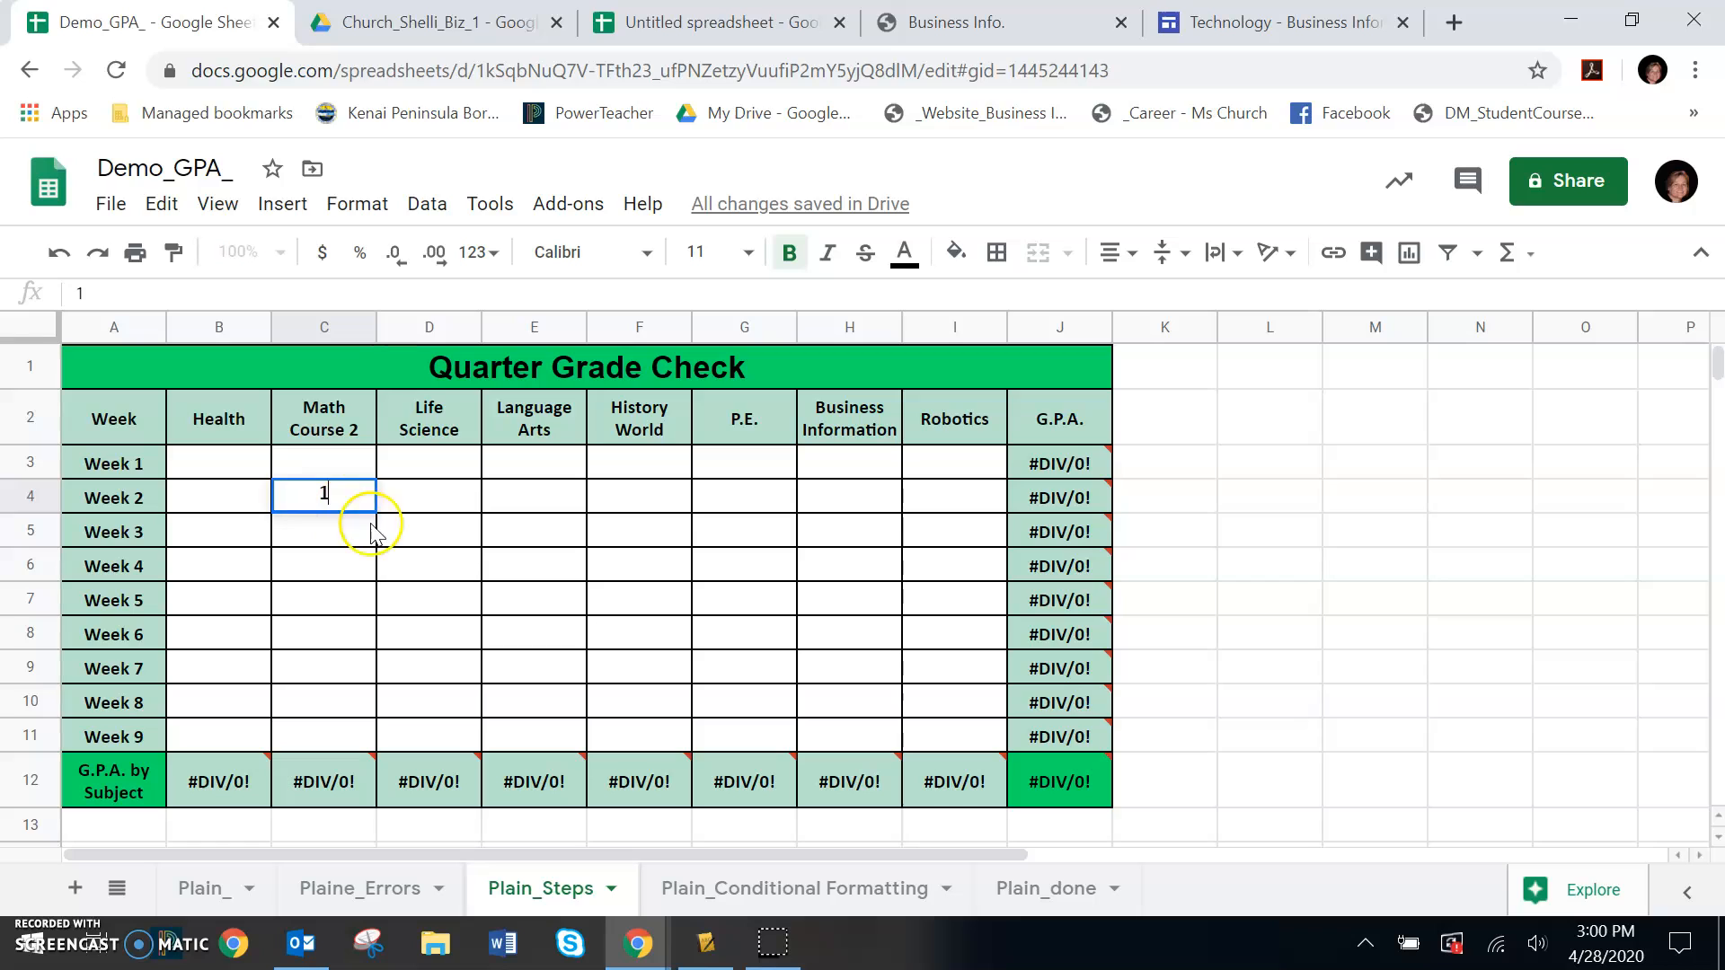
click(410, 534)
text(2)
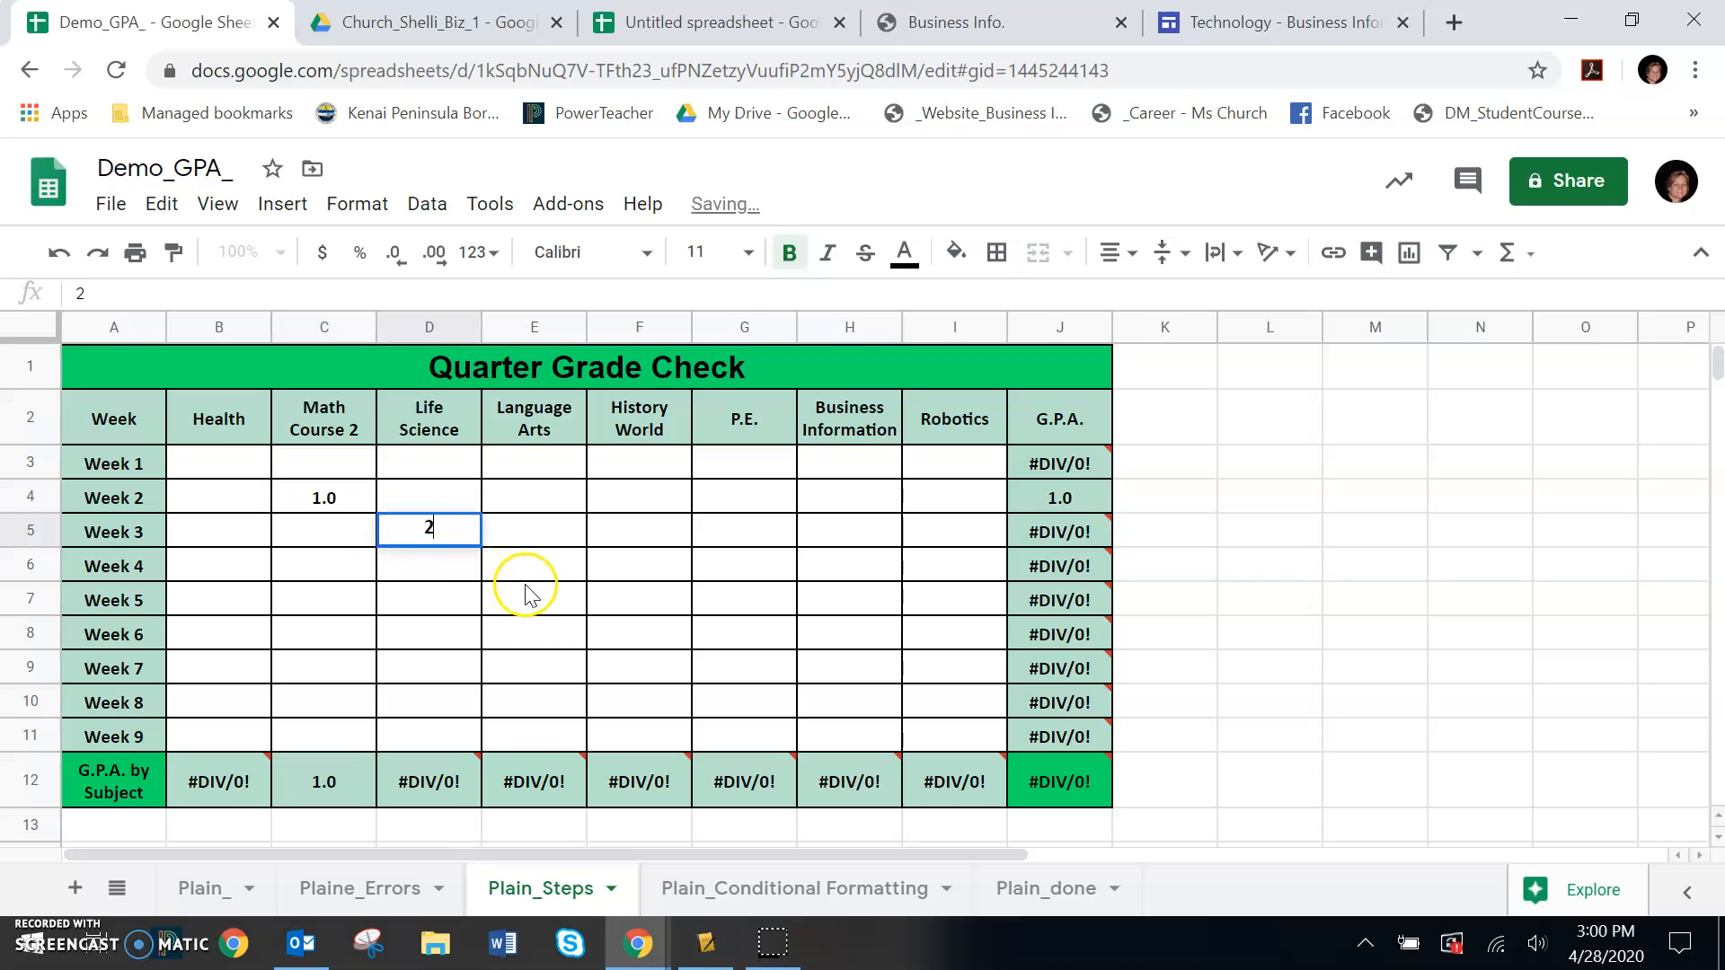
click(539, 572)
text(3)
click(639, 597)
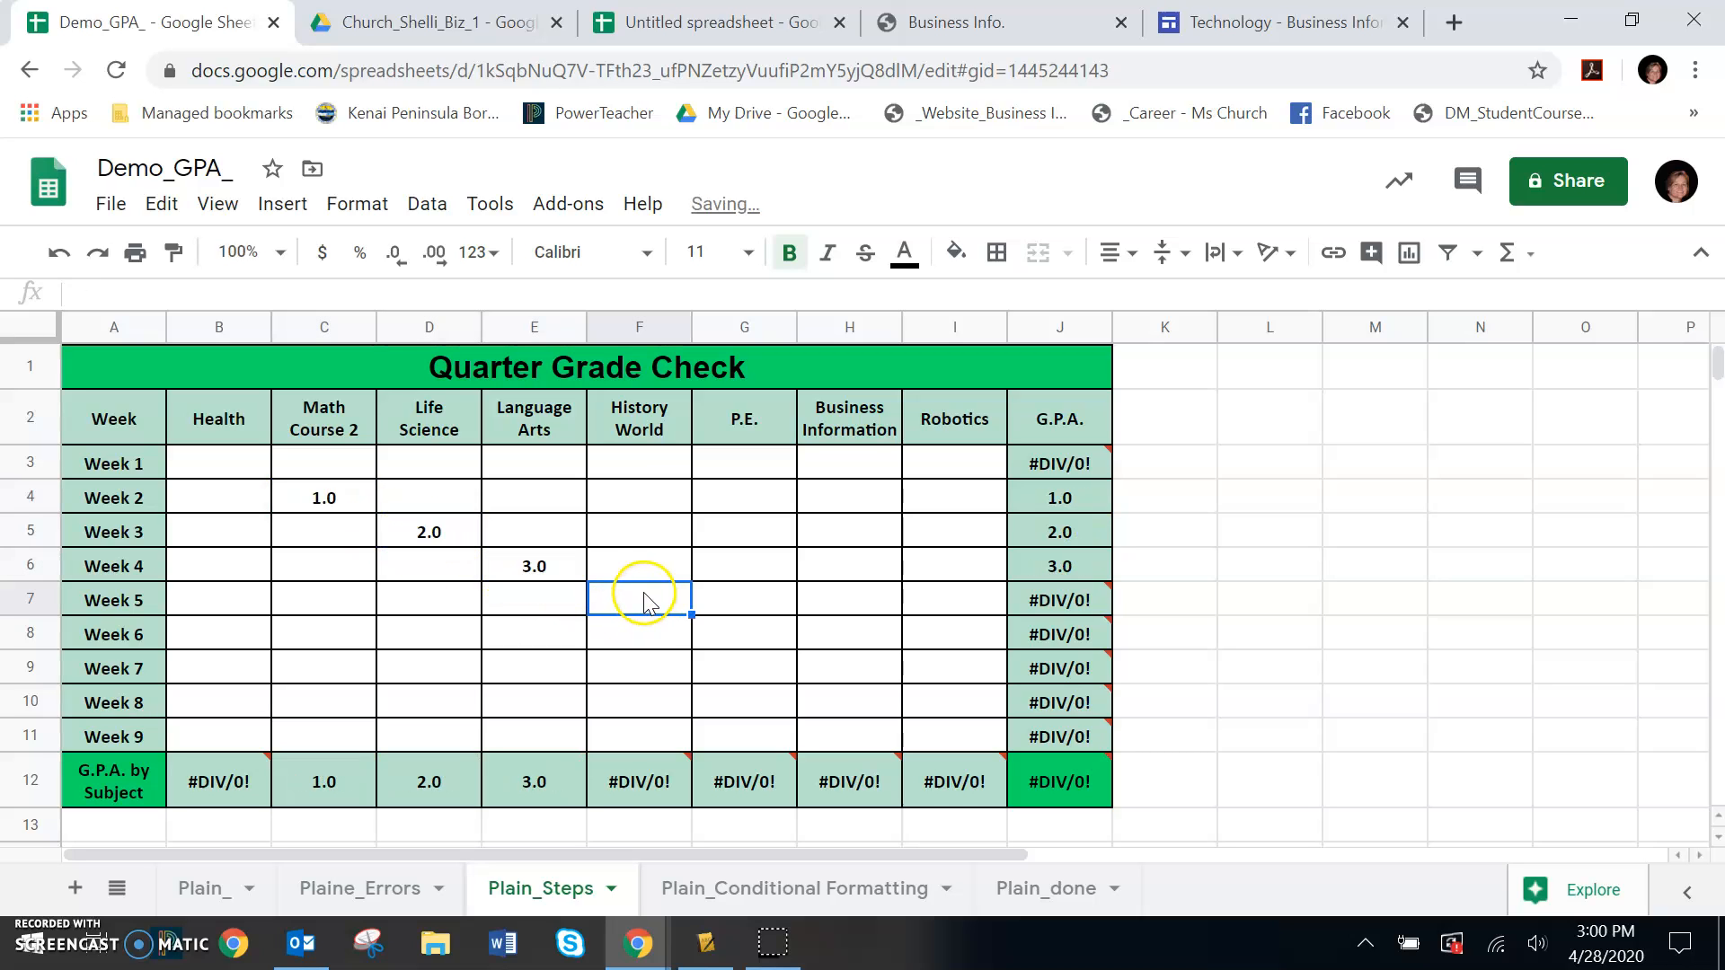
text(4)
click(742, 642)
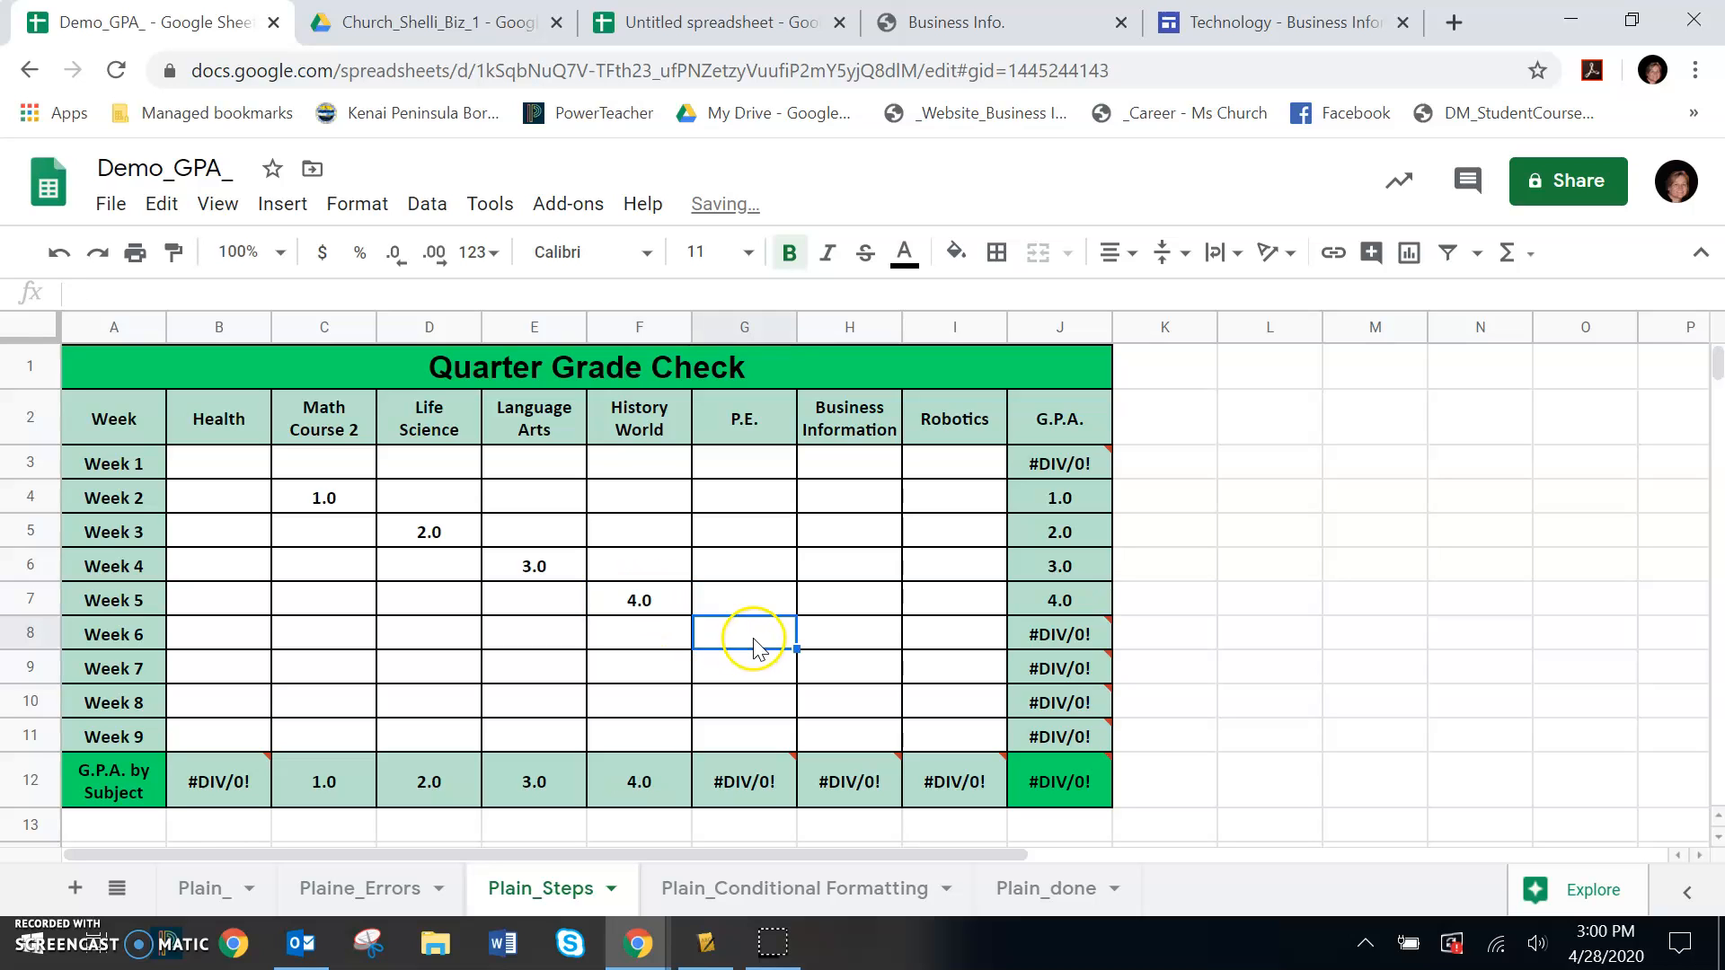
text(0)
click(847, 675)
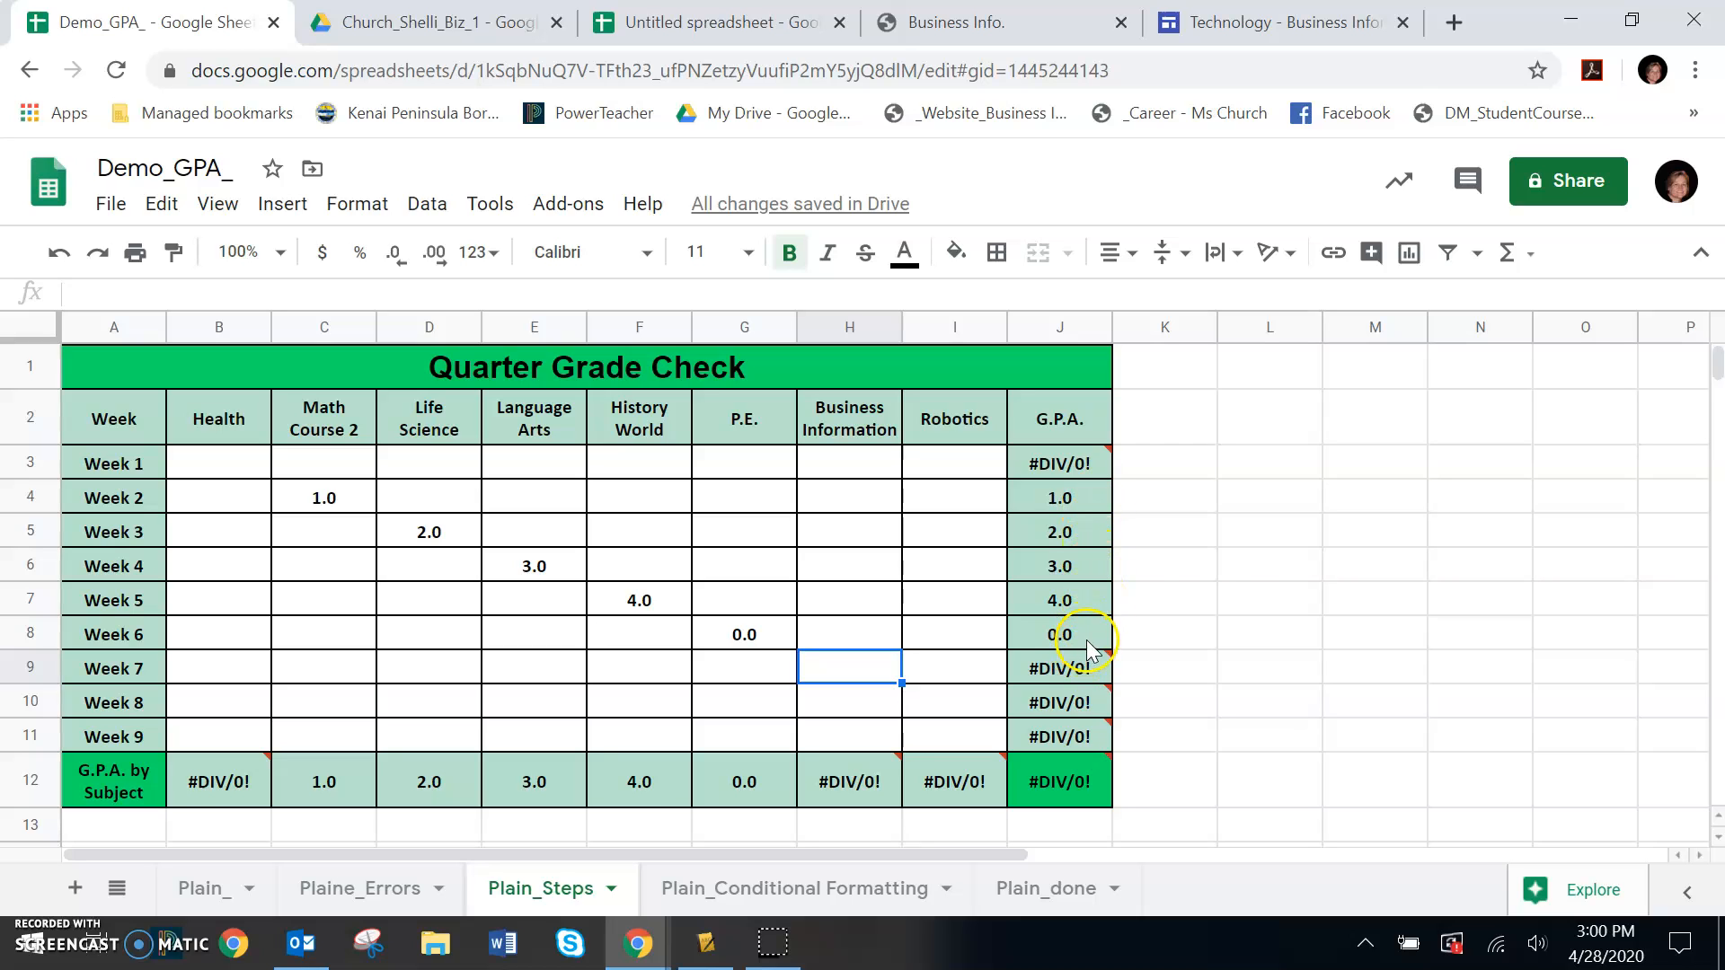
mouse_move(1082, 674)
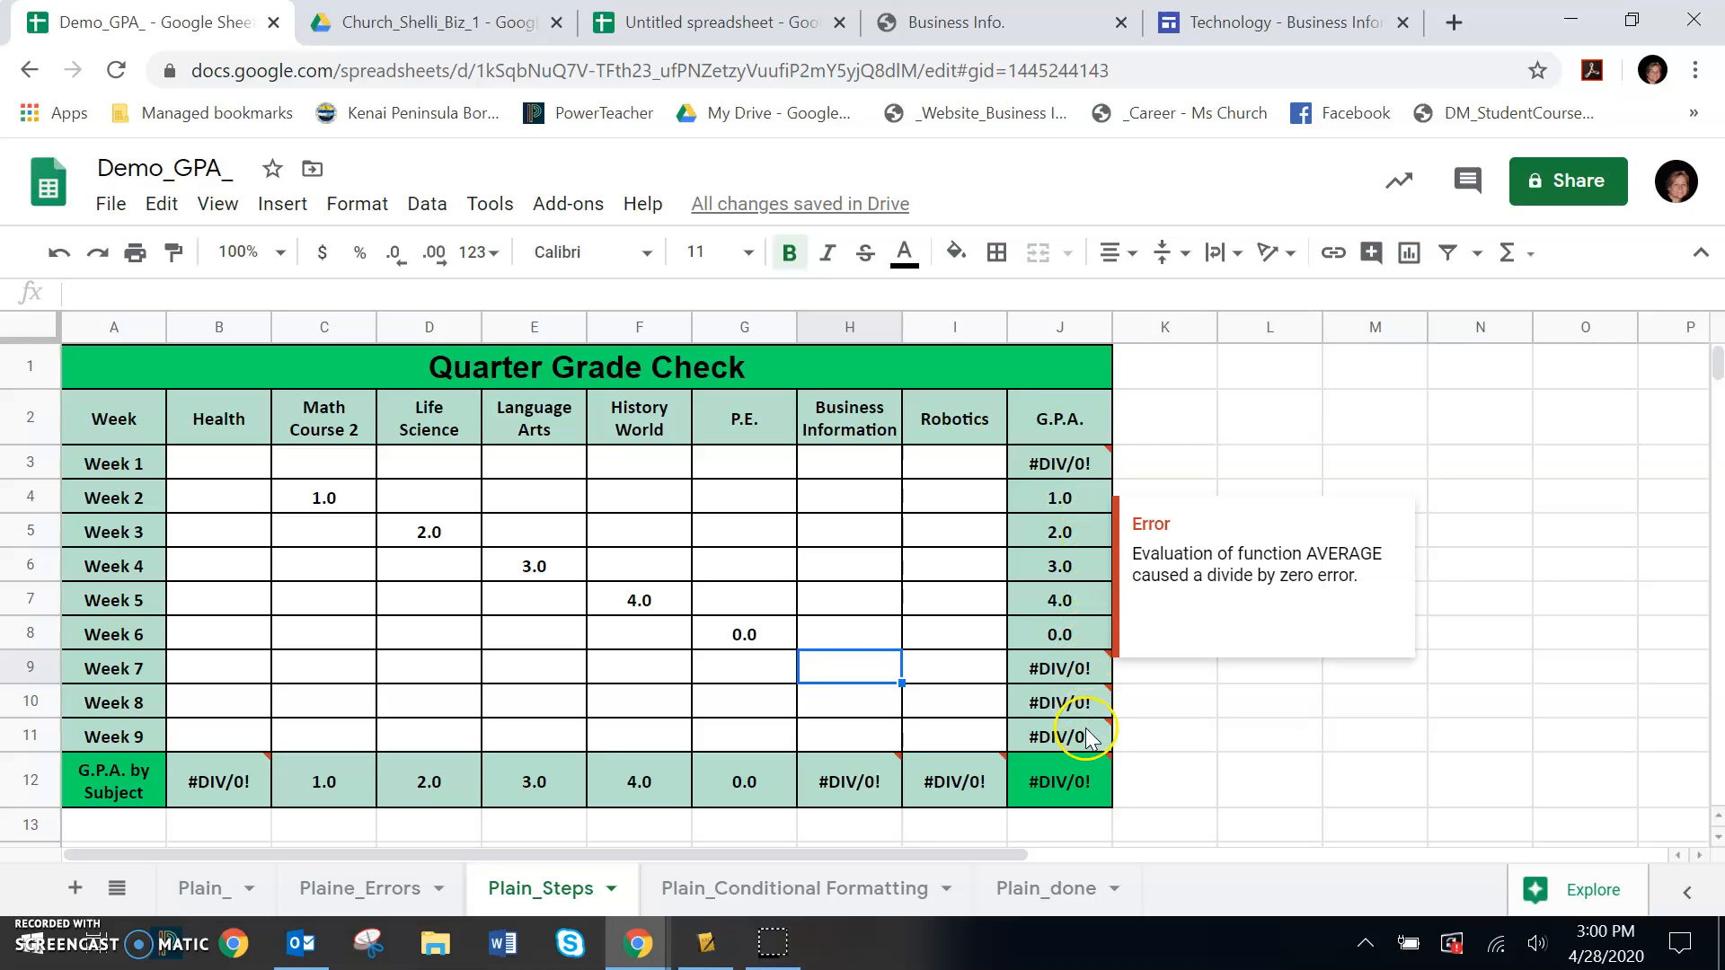
mouse_move(1089, 753)
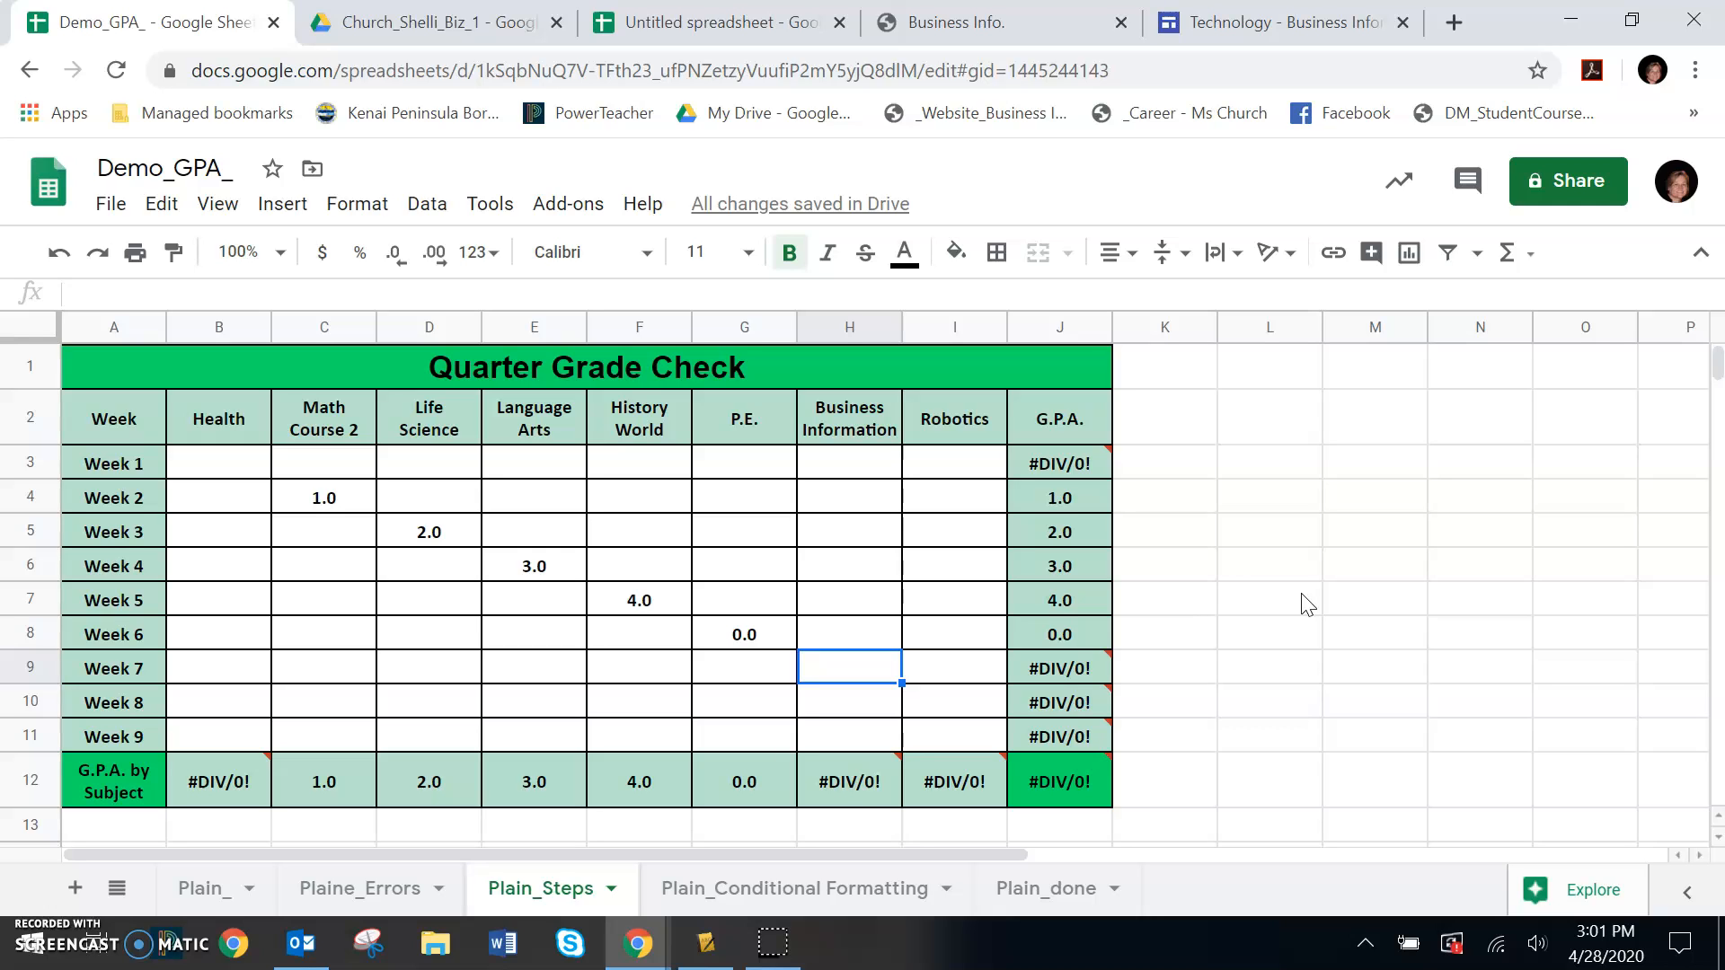
Use find and replace to change every G.P.A. to GPA, limiting the search to this sheet
key(ctrl+f)
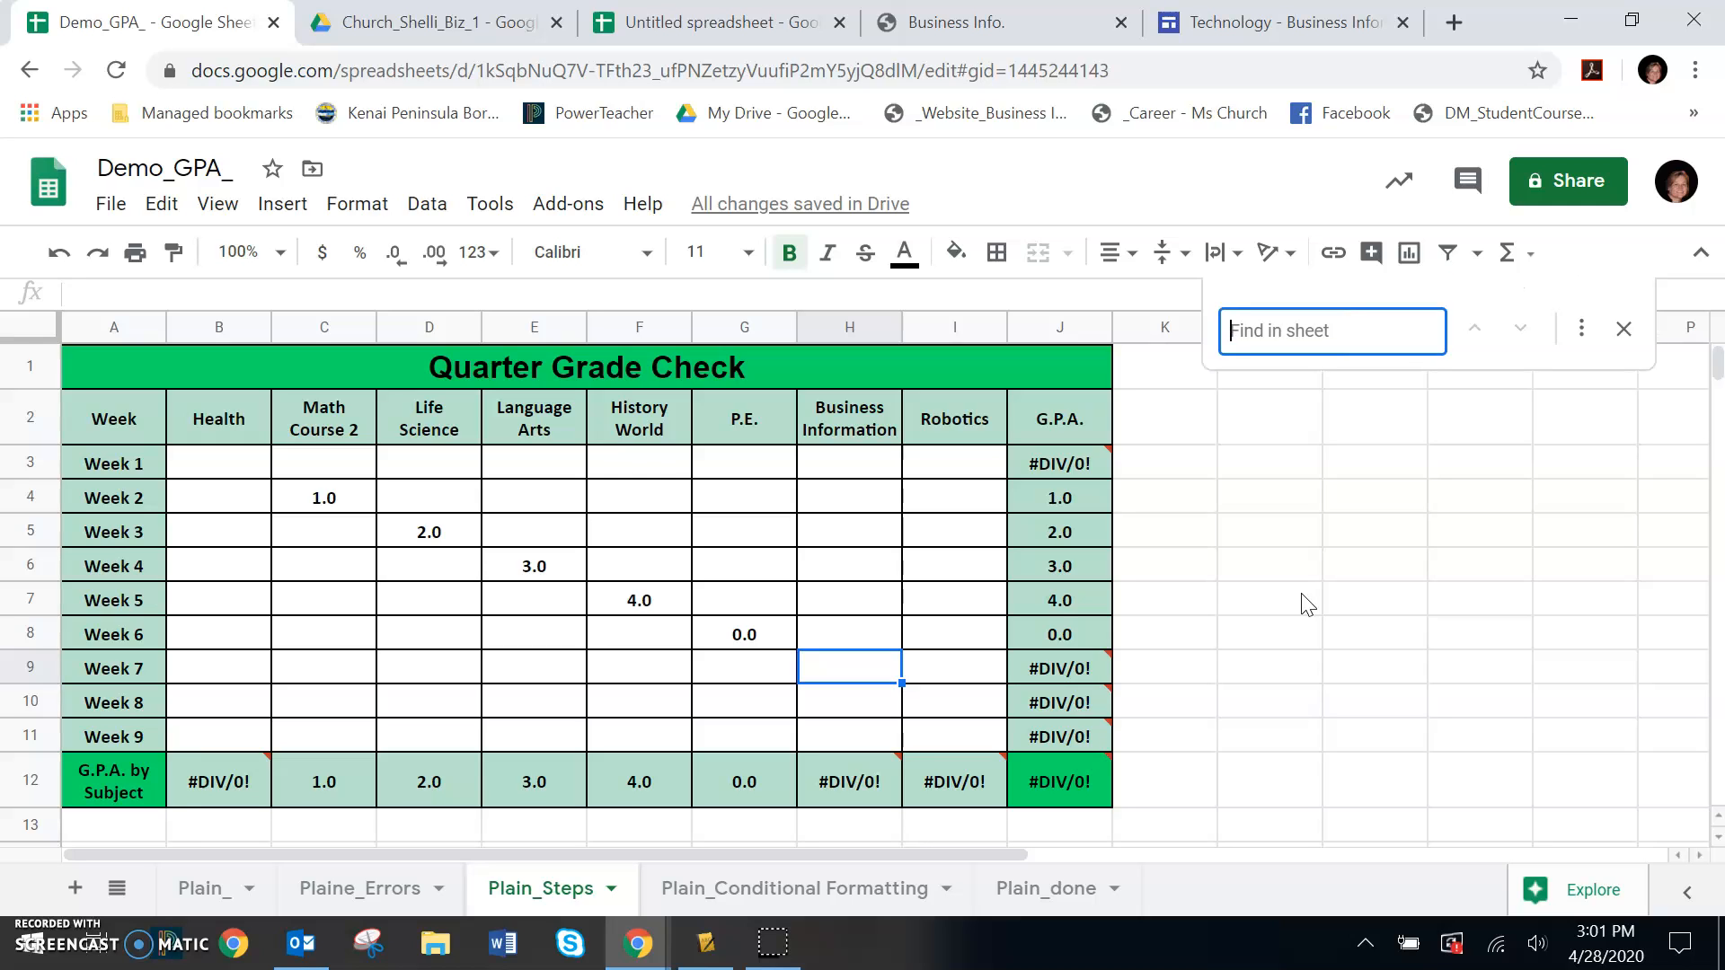
text(G.P.A.)
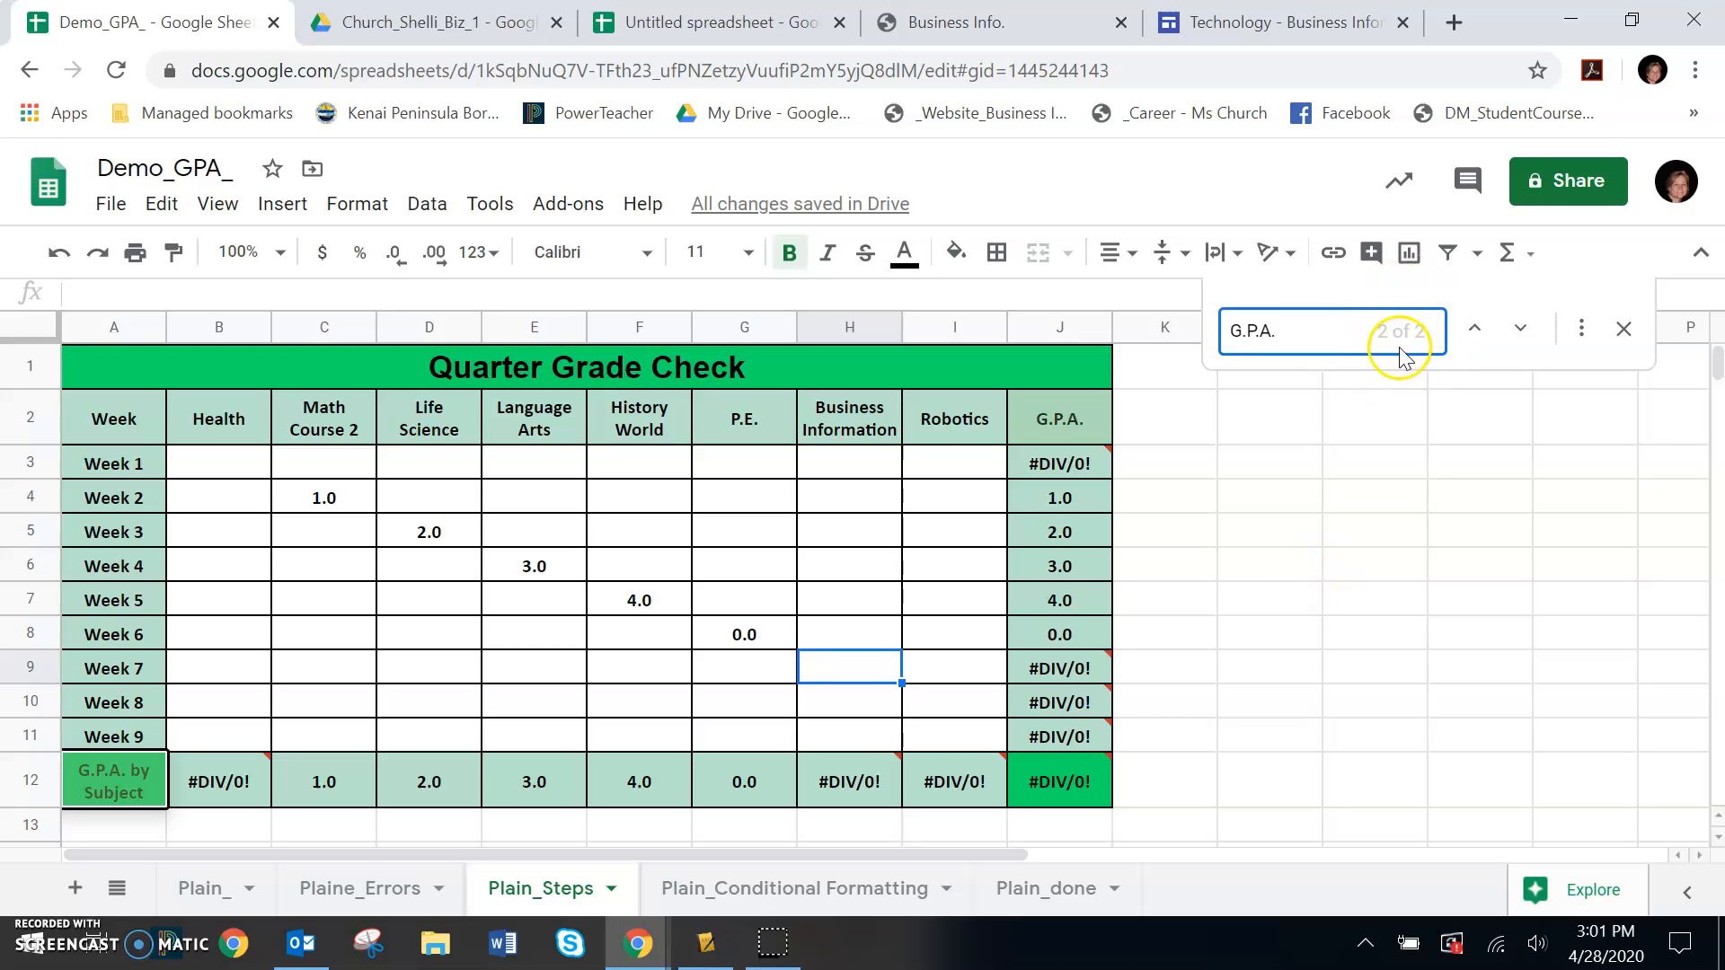
click(1583, 334)
click(1583, 334)
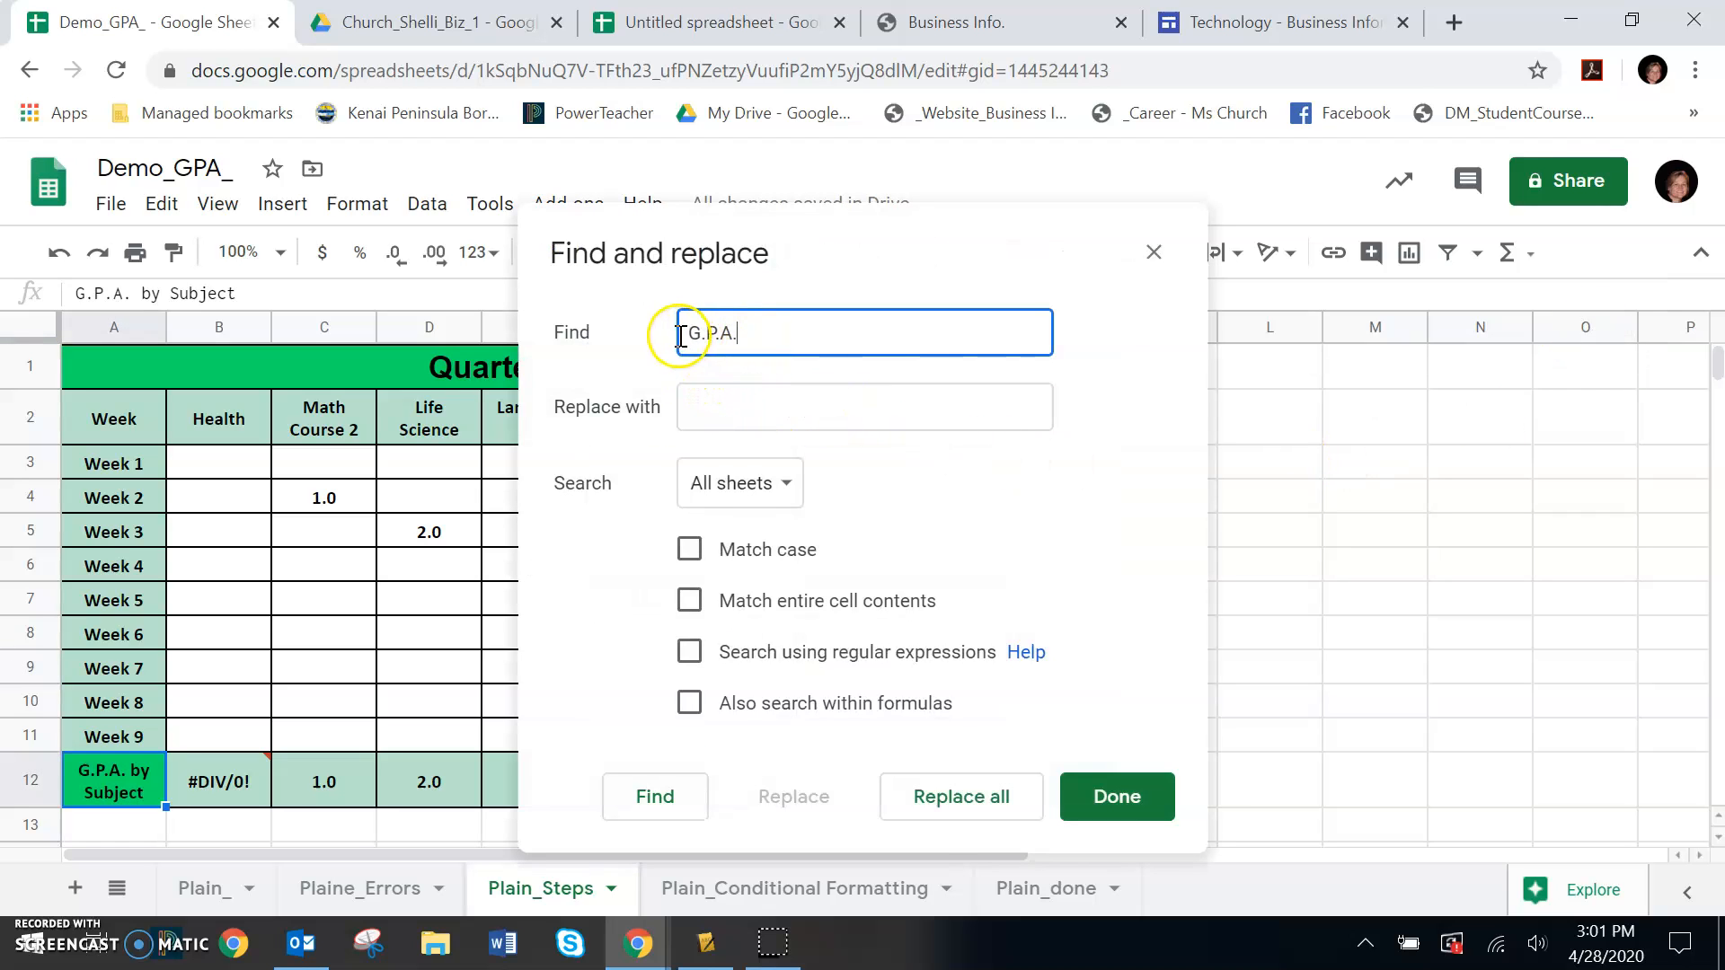
click(704, 409)
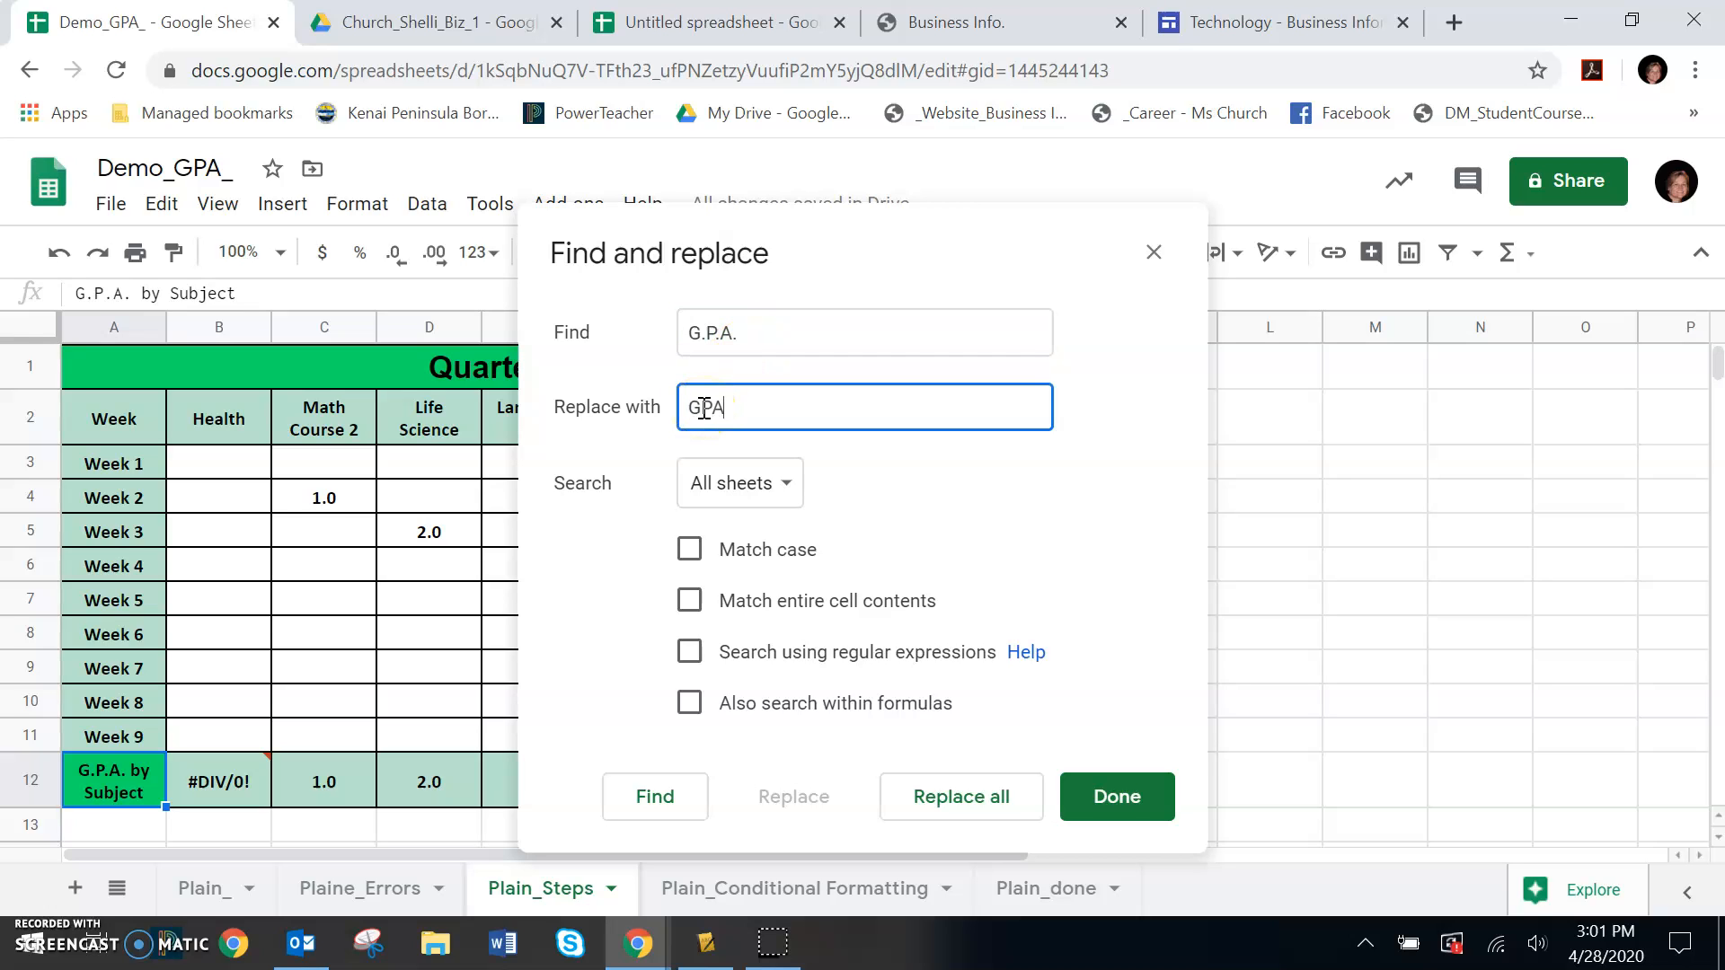
click(774, 490)
click(773, 530)
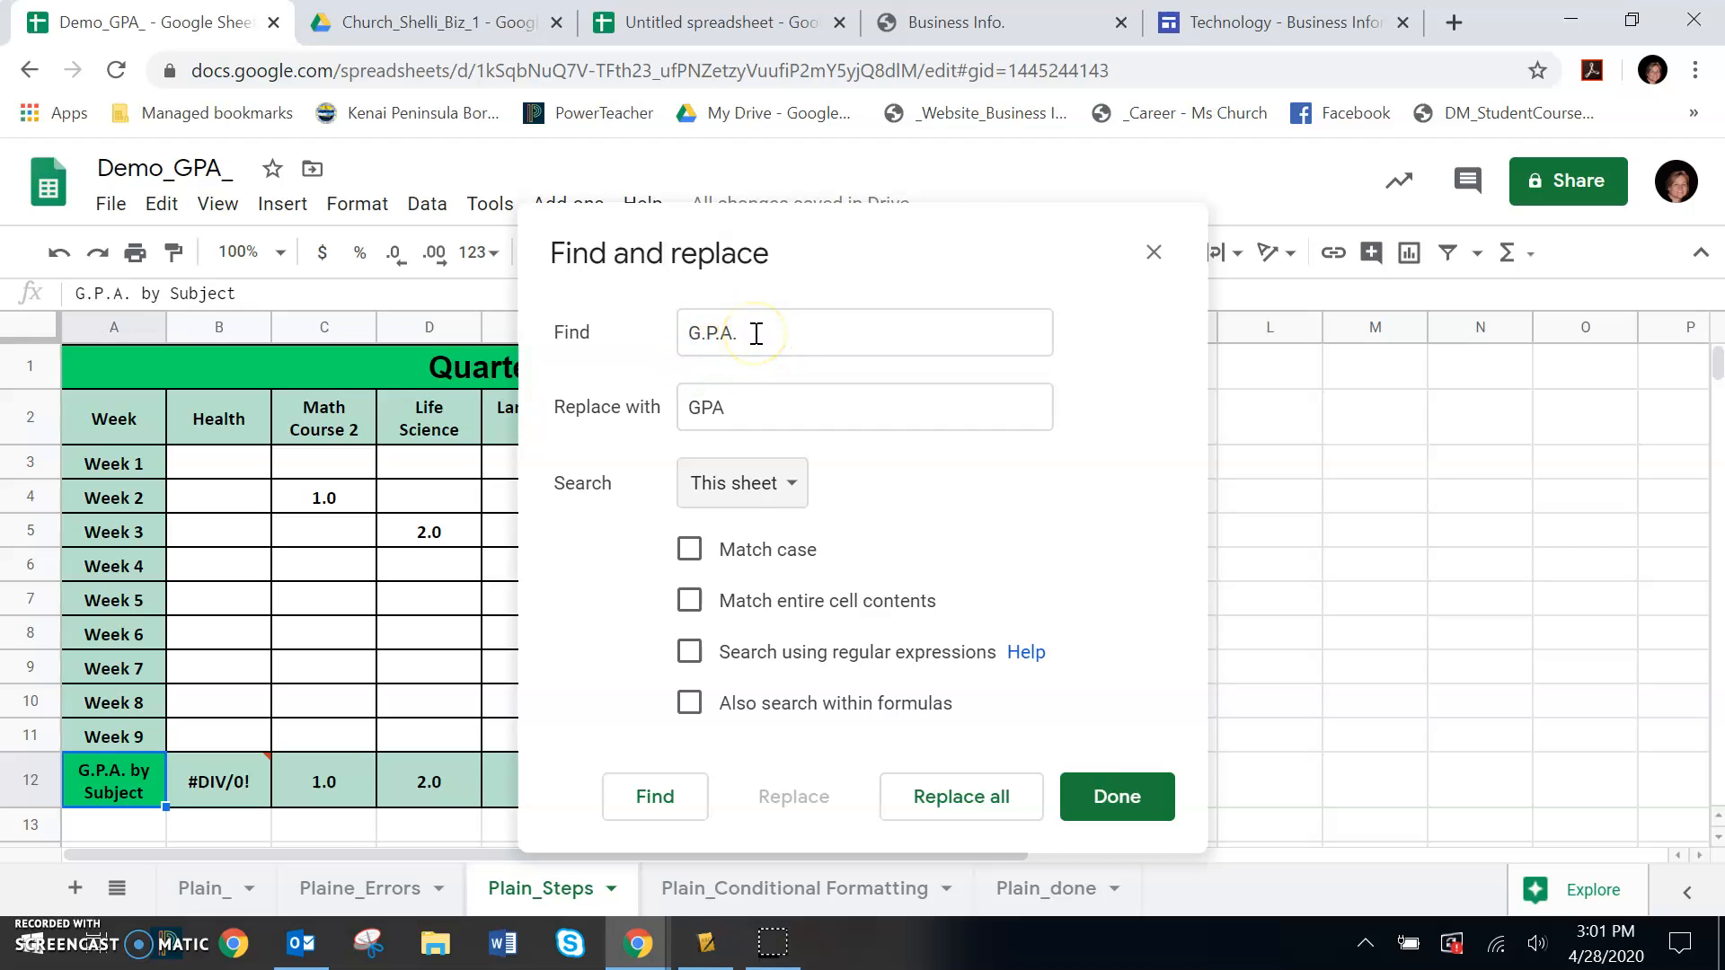
click(735, 405)
click(972, 802)
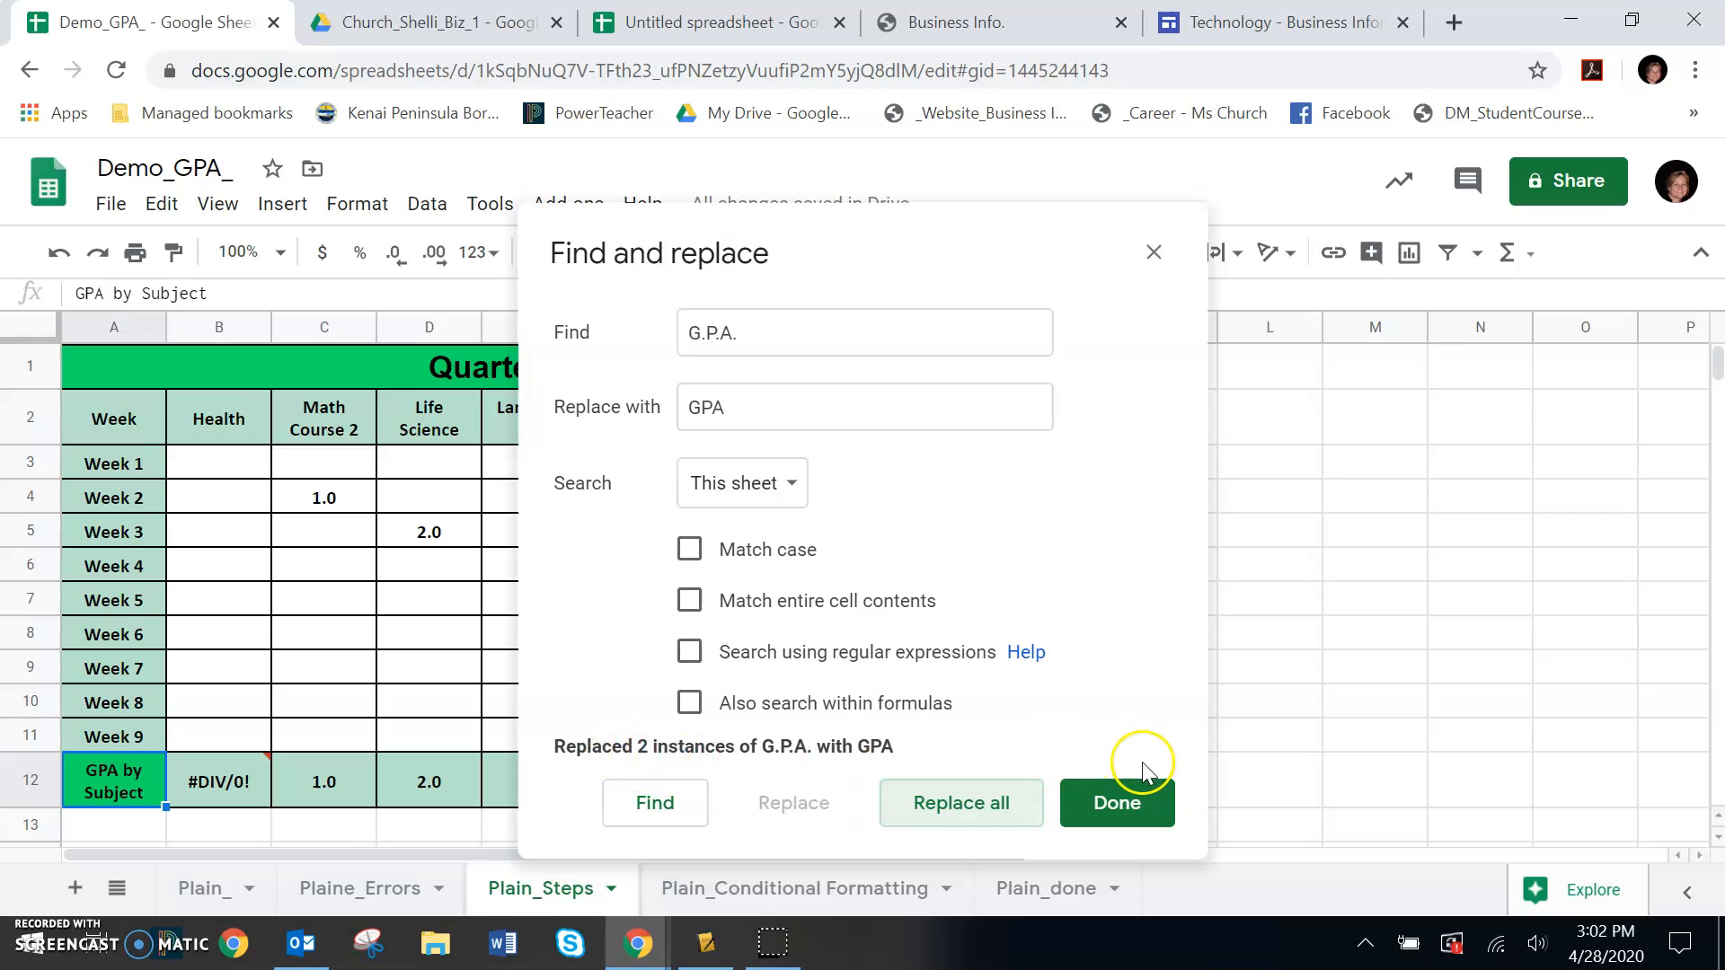
click(1111, 822)
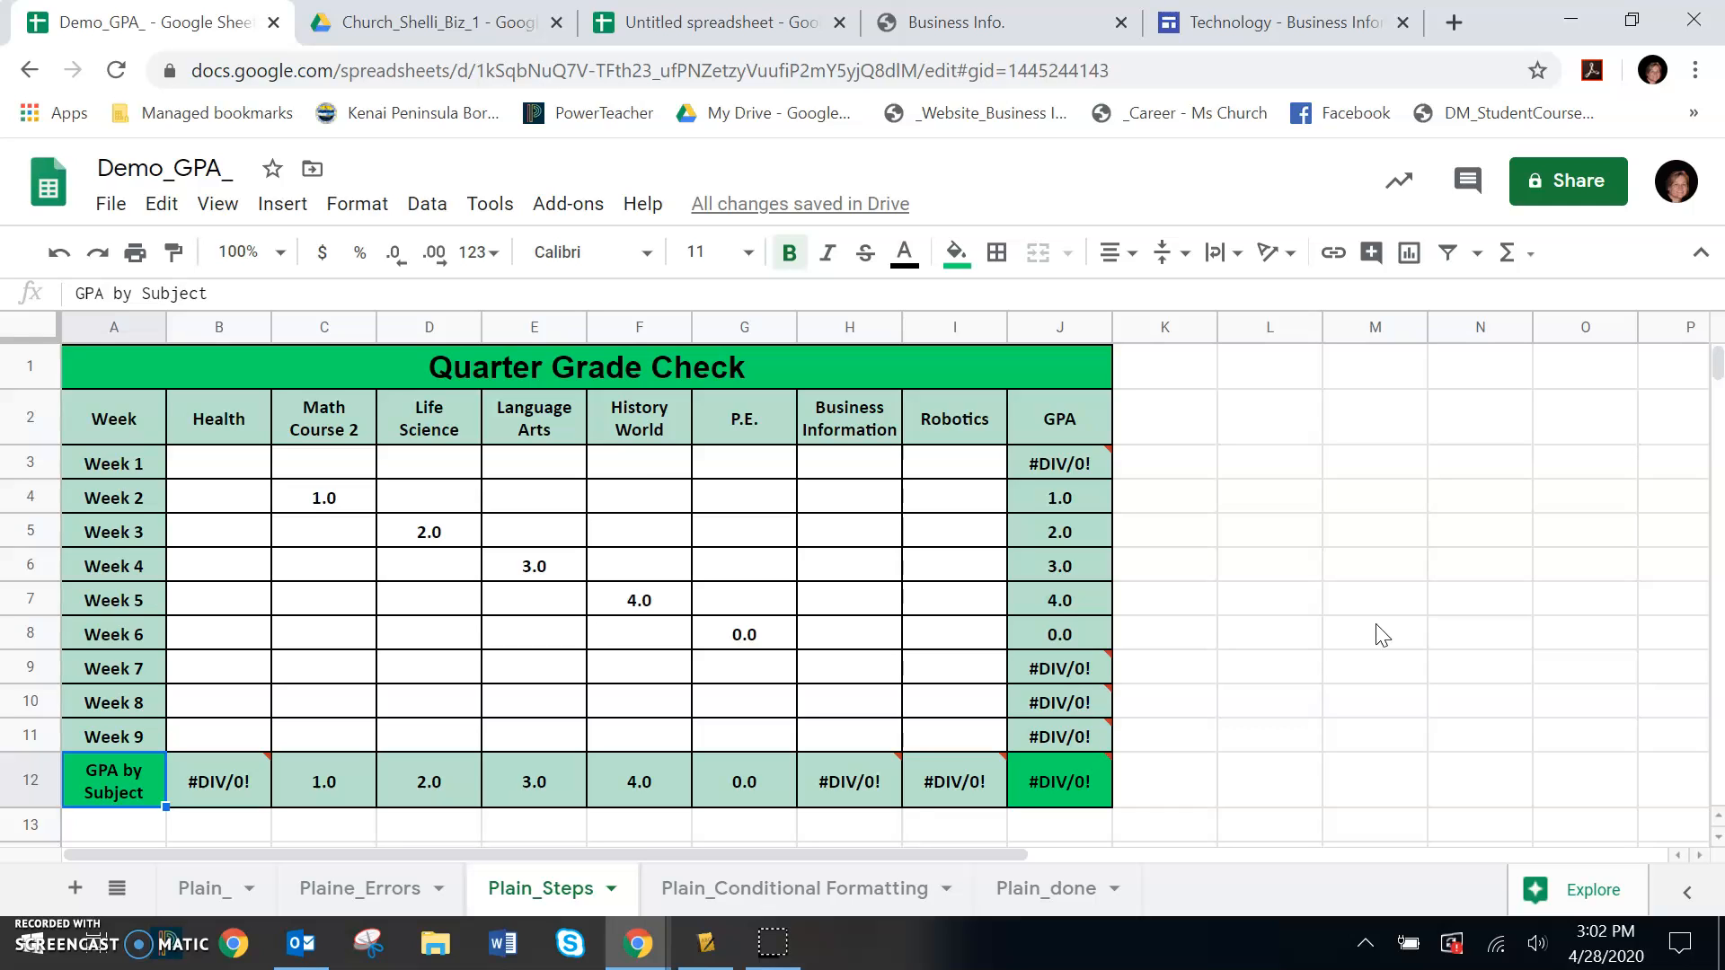
Find every GPA in this sheet only and replace all of them with G.P.A
key(ctrl+f)
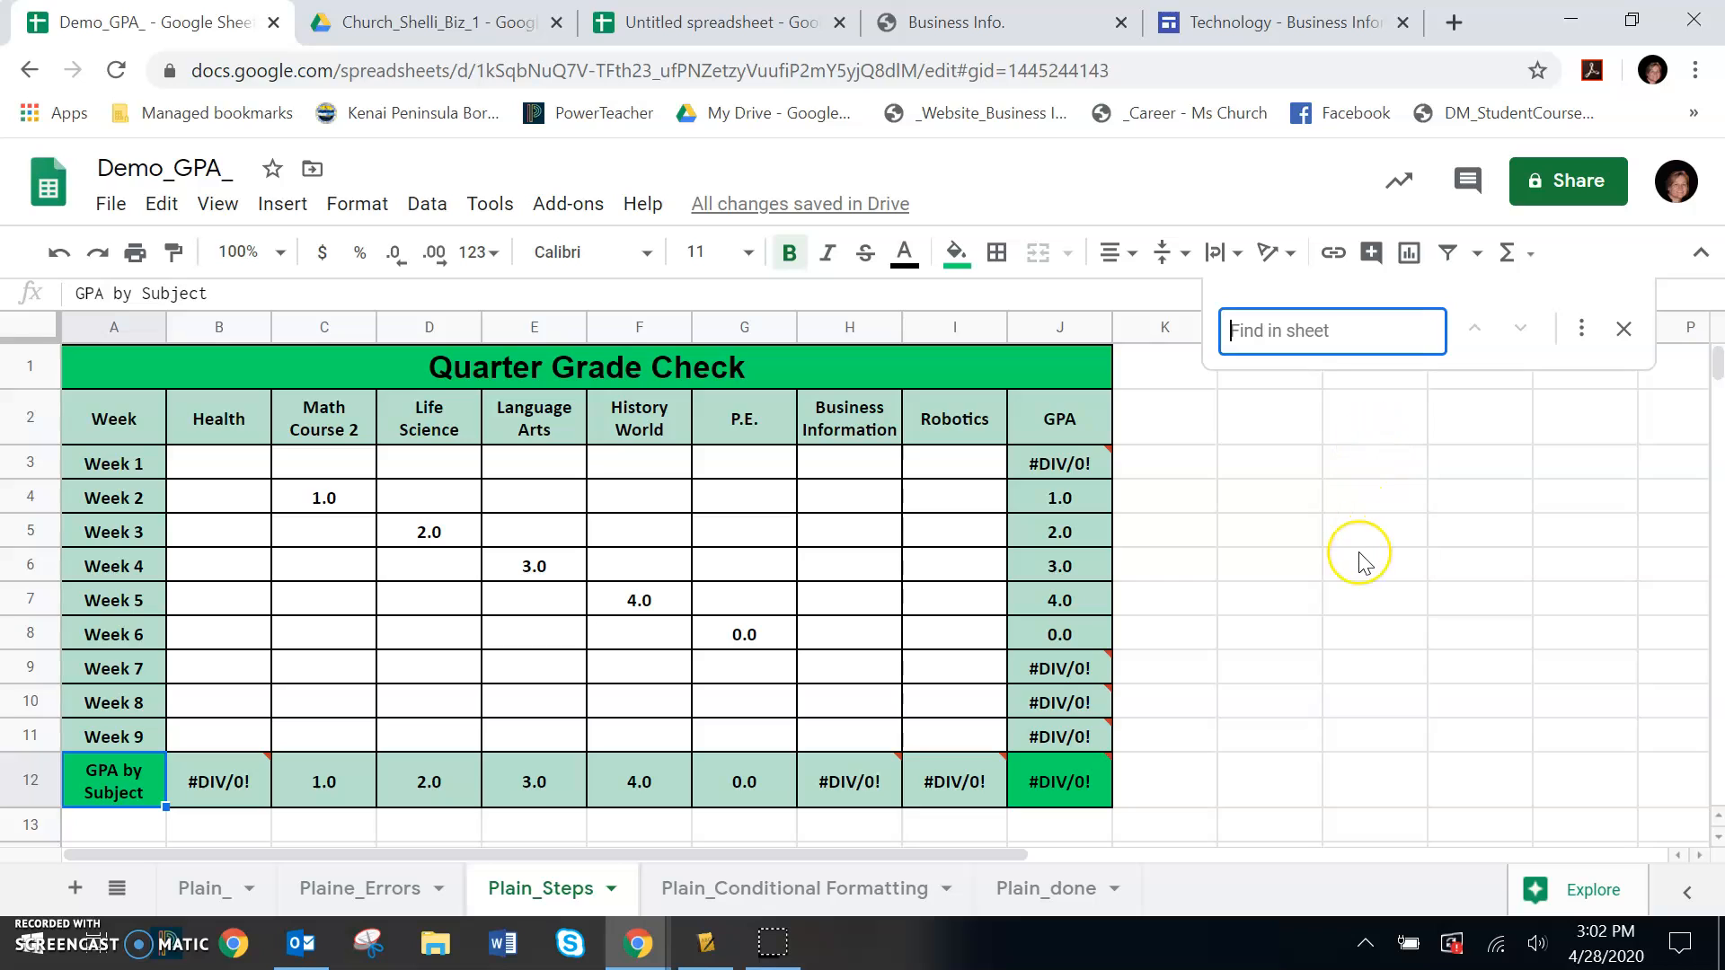
text(GPA)
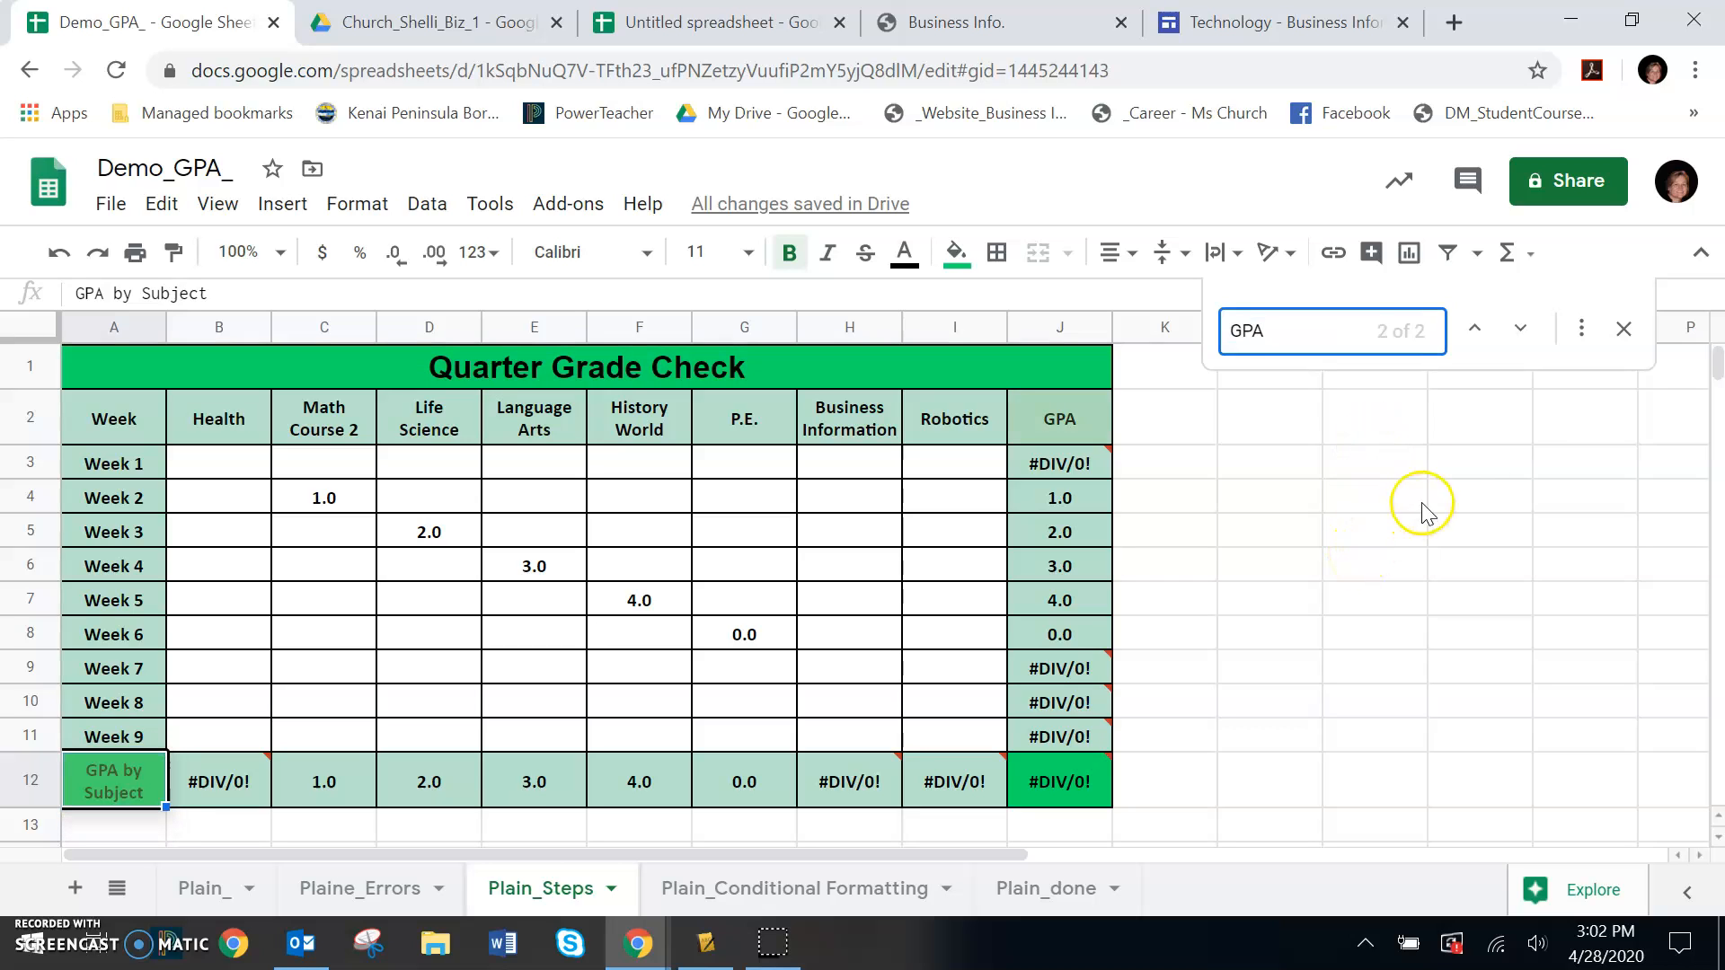
click(1584, 339)
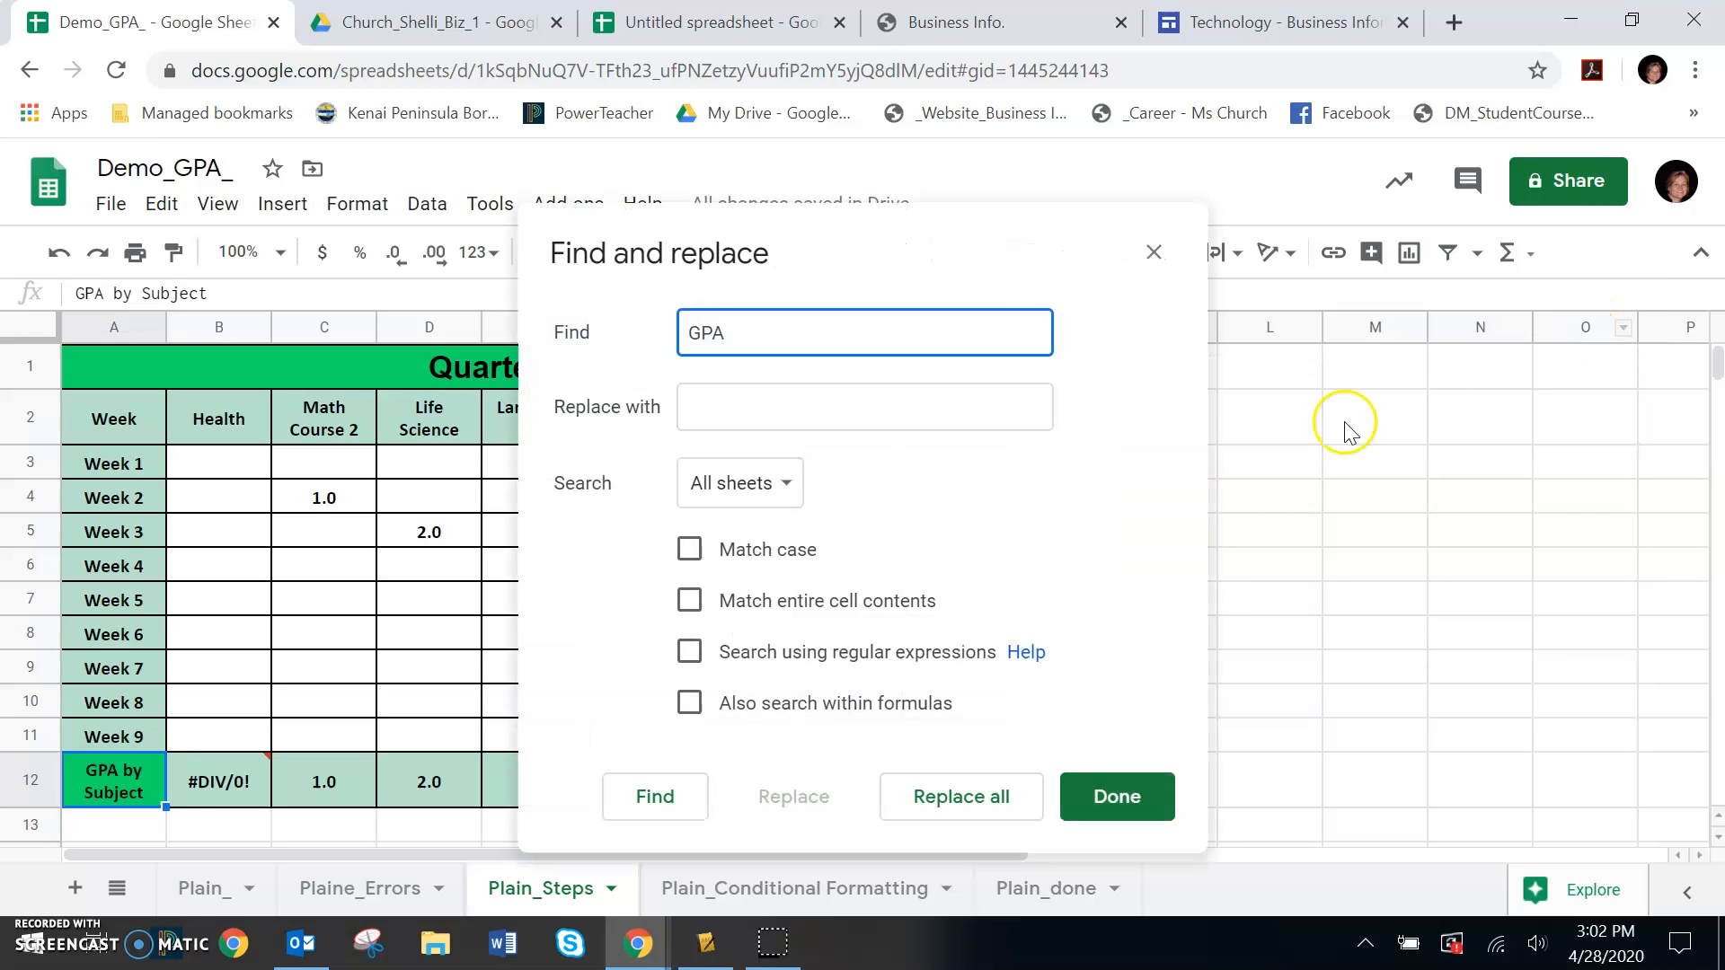
click(723, 403)
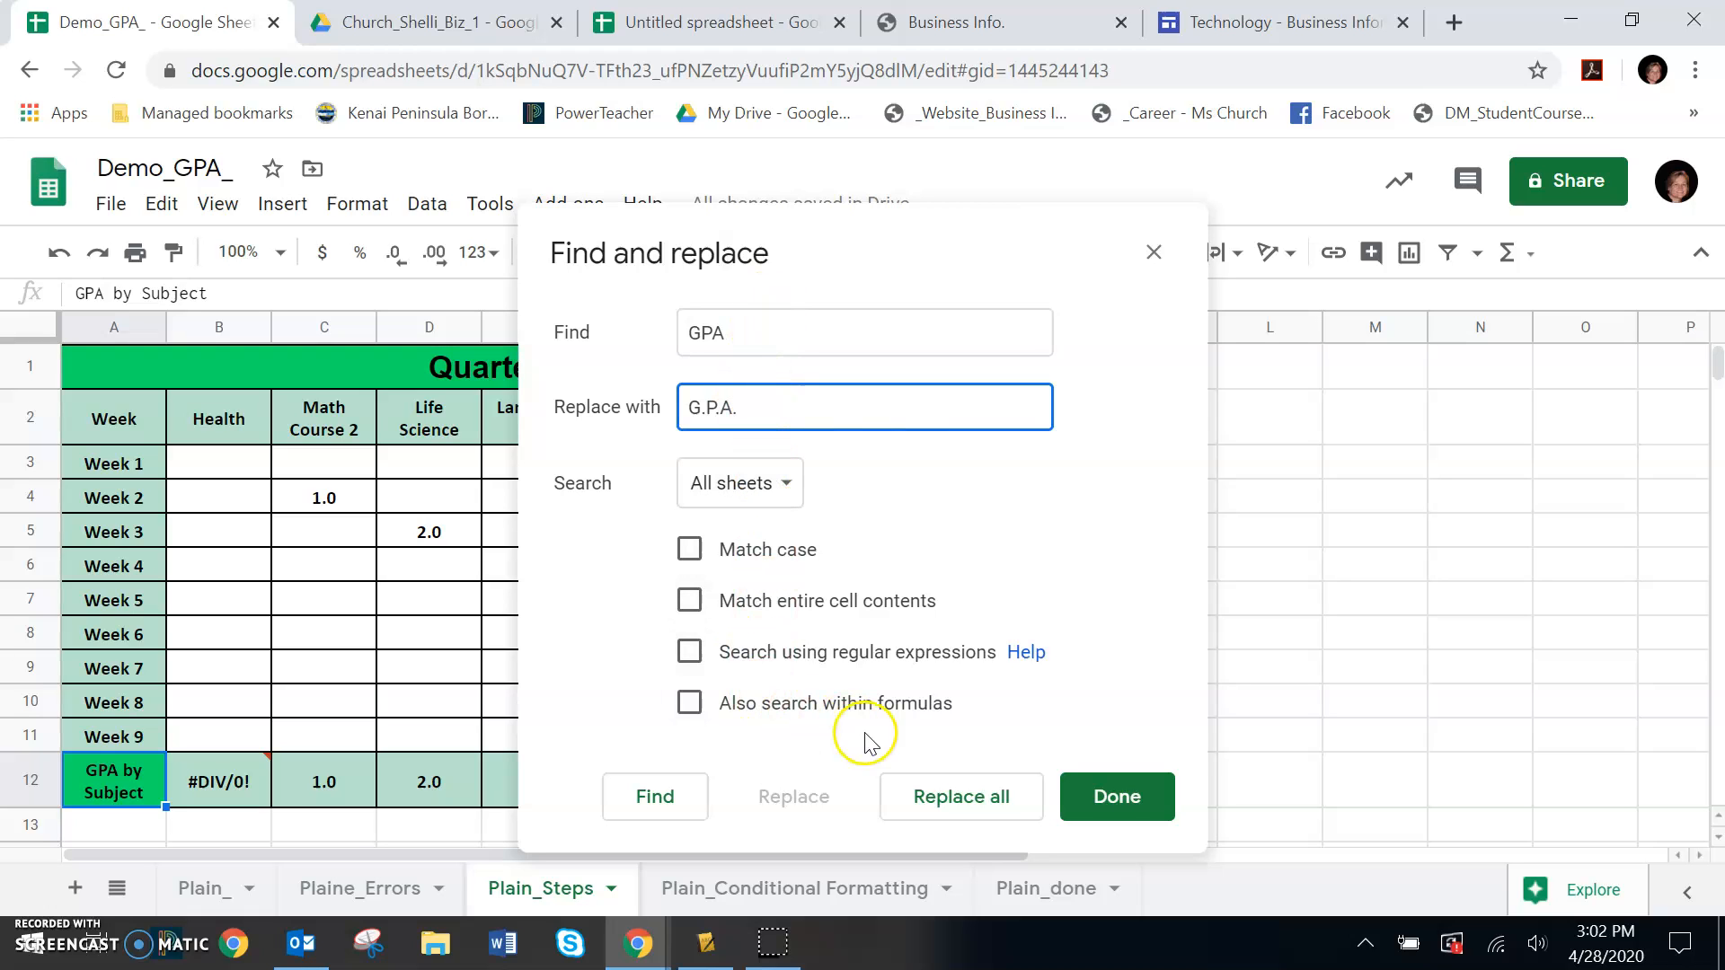
click(793, 491)
click(781, 532)
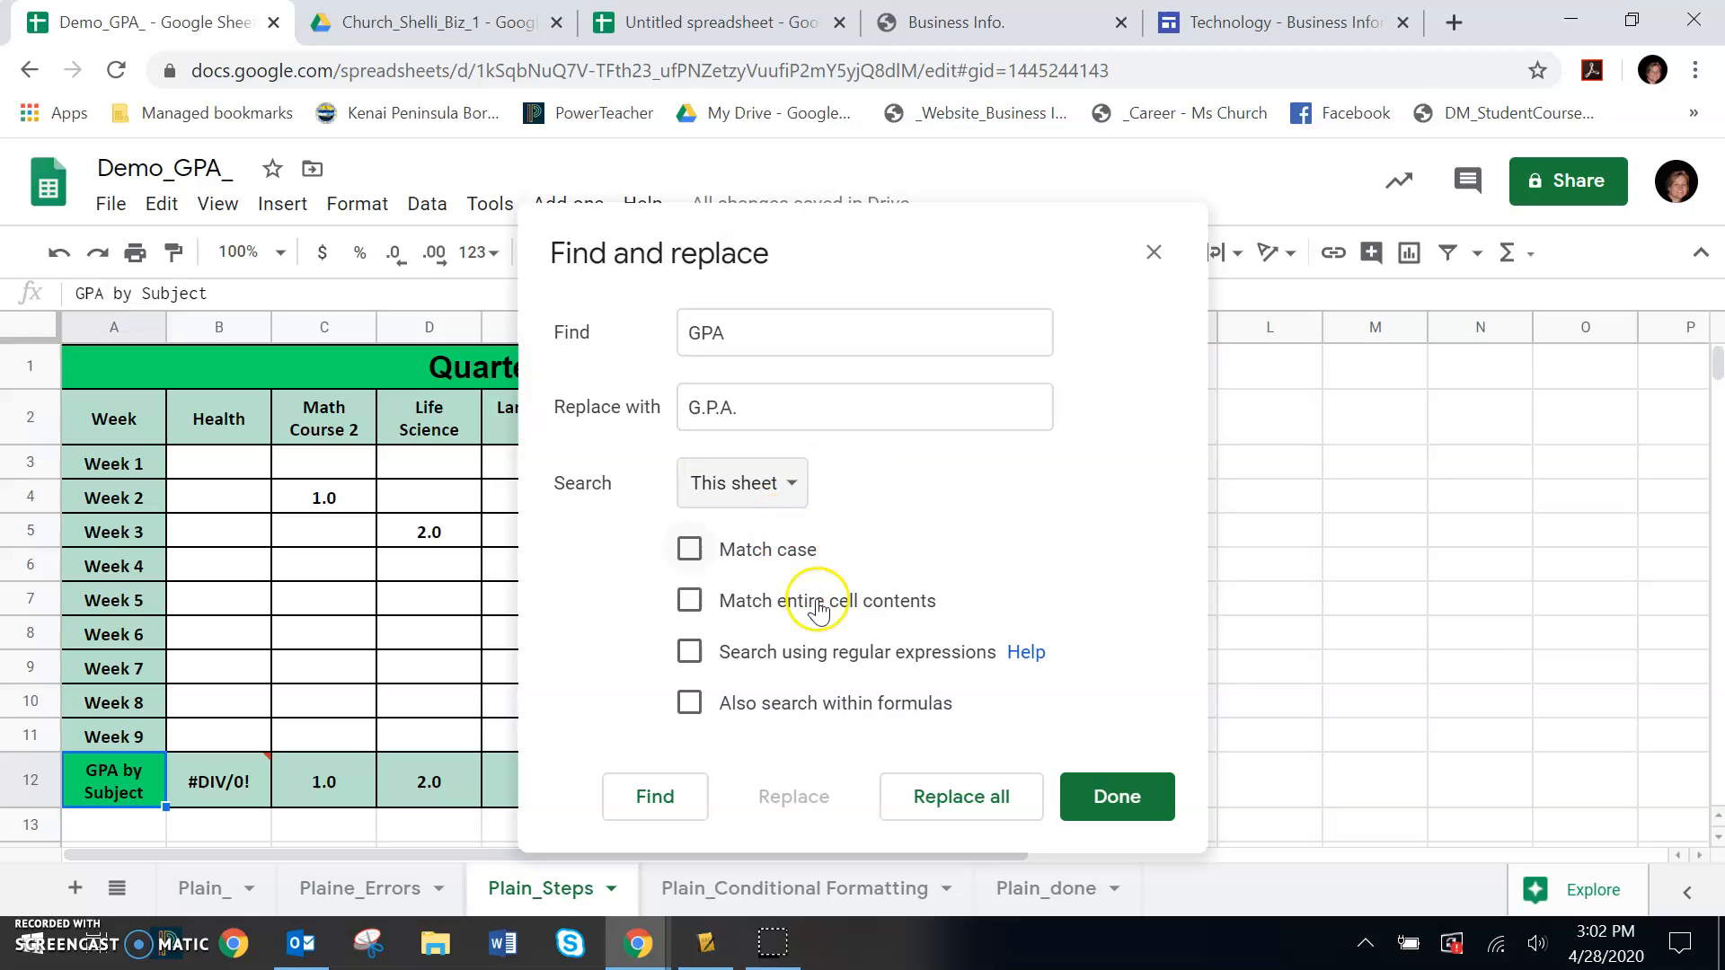
click(964, 809)
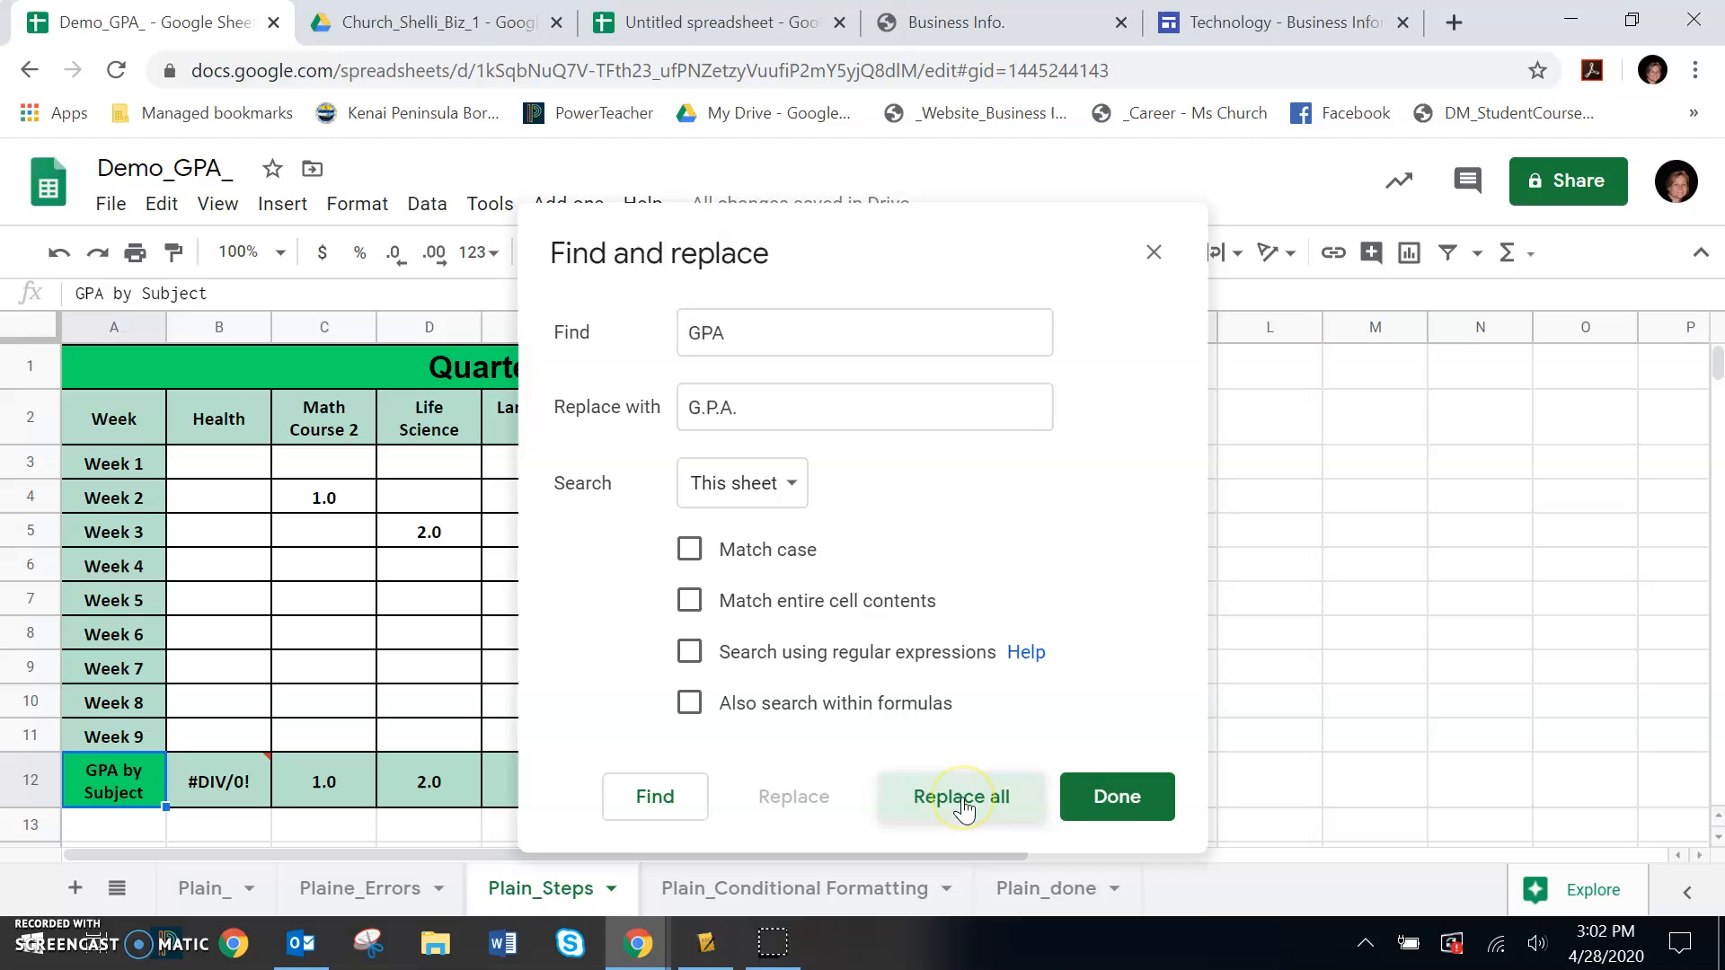
click(1112, 804)
click(1266, 614)
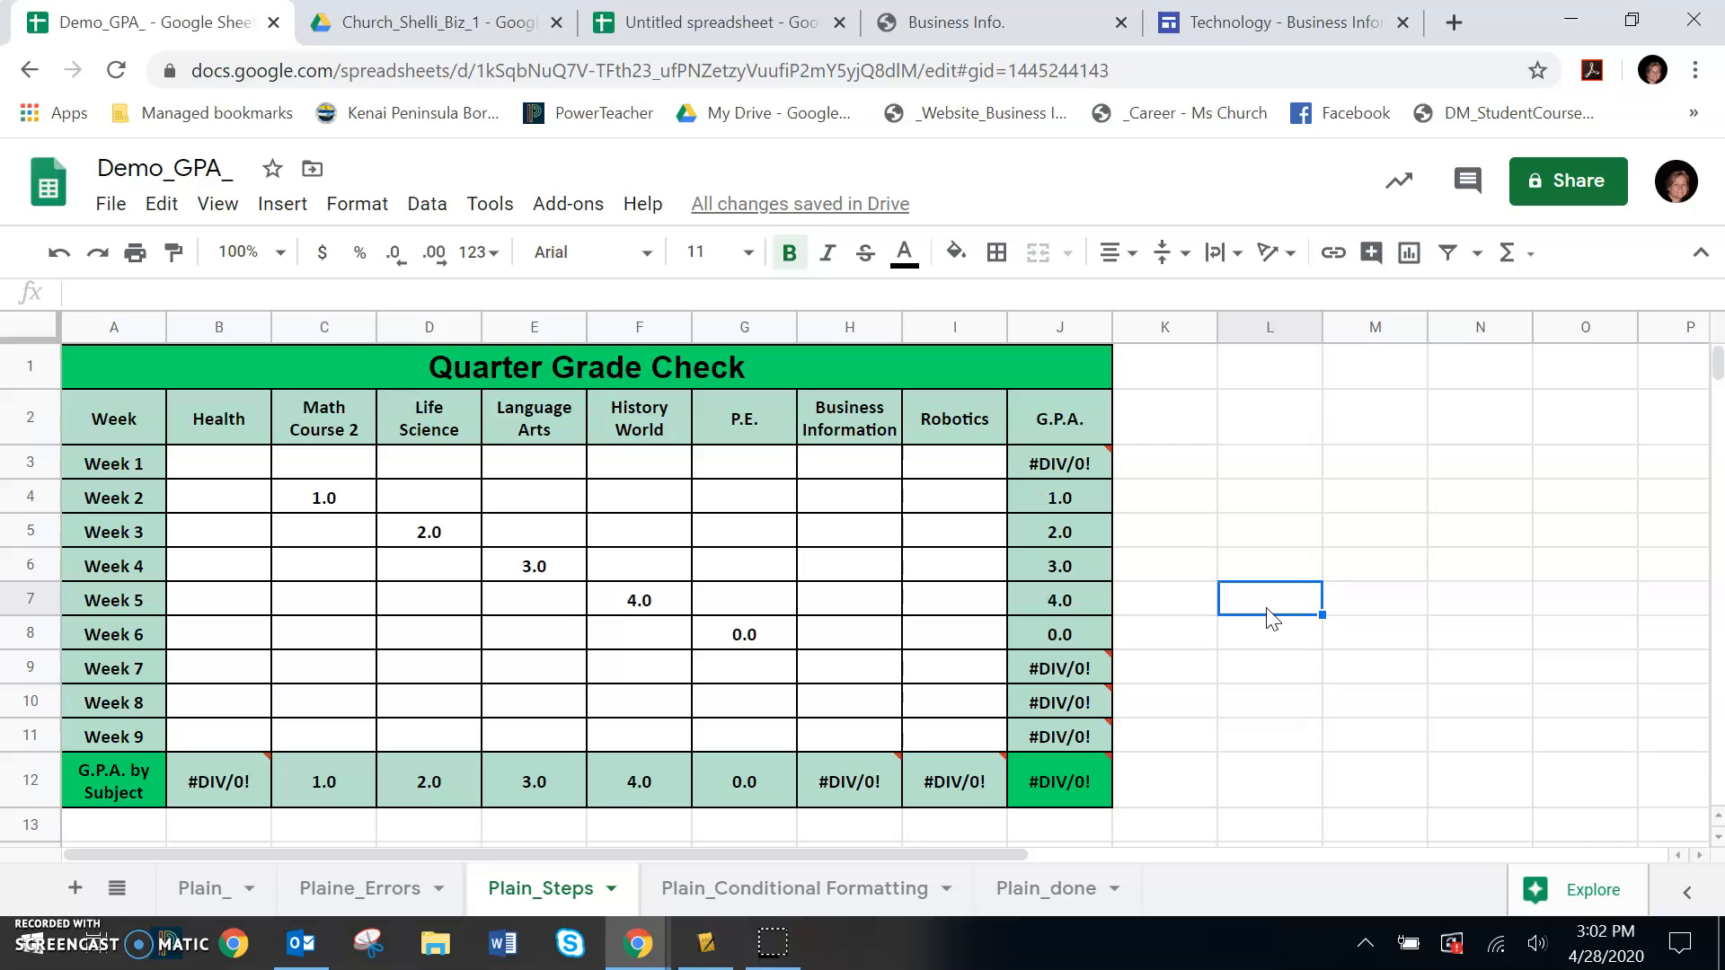
Remove the final period from the P.E. column header so it reads P.E without it
click(764, 419)
click(133, 293)
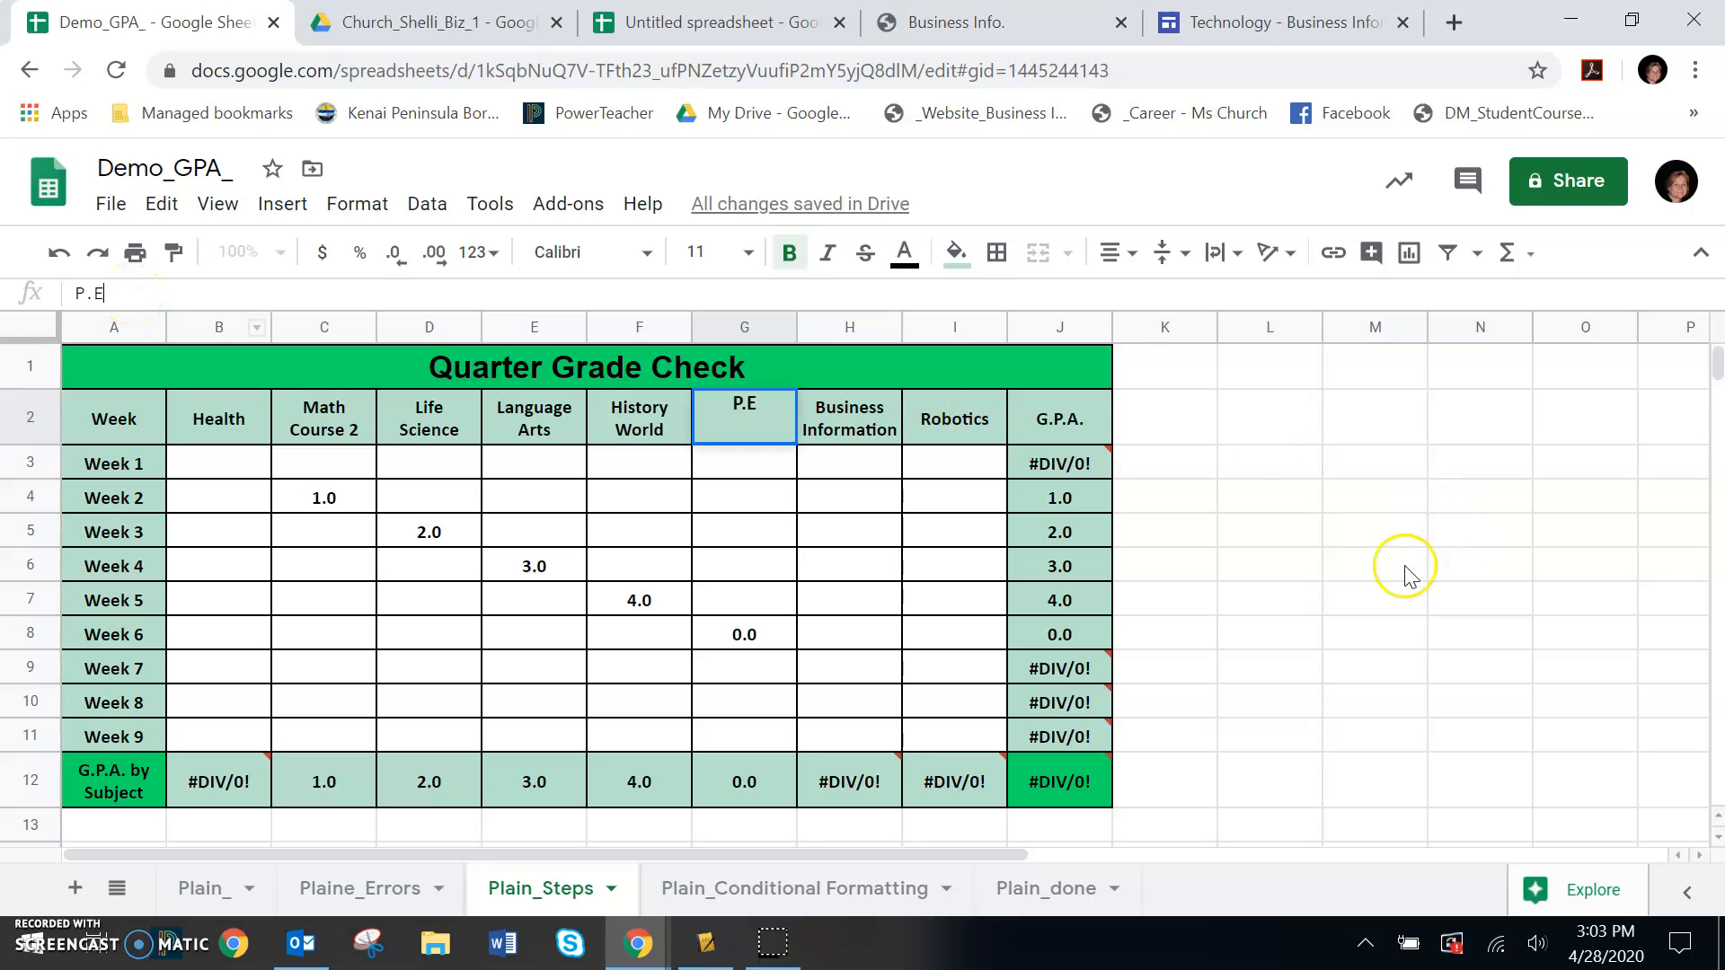
click(1289, 600)
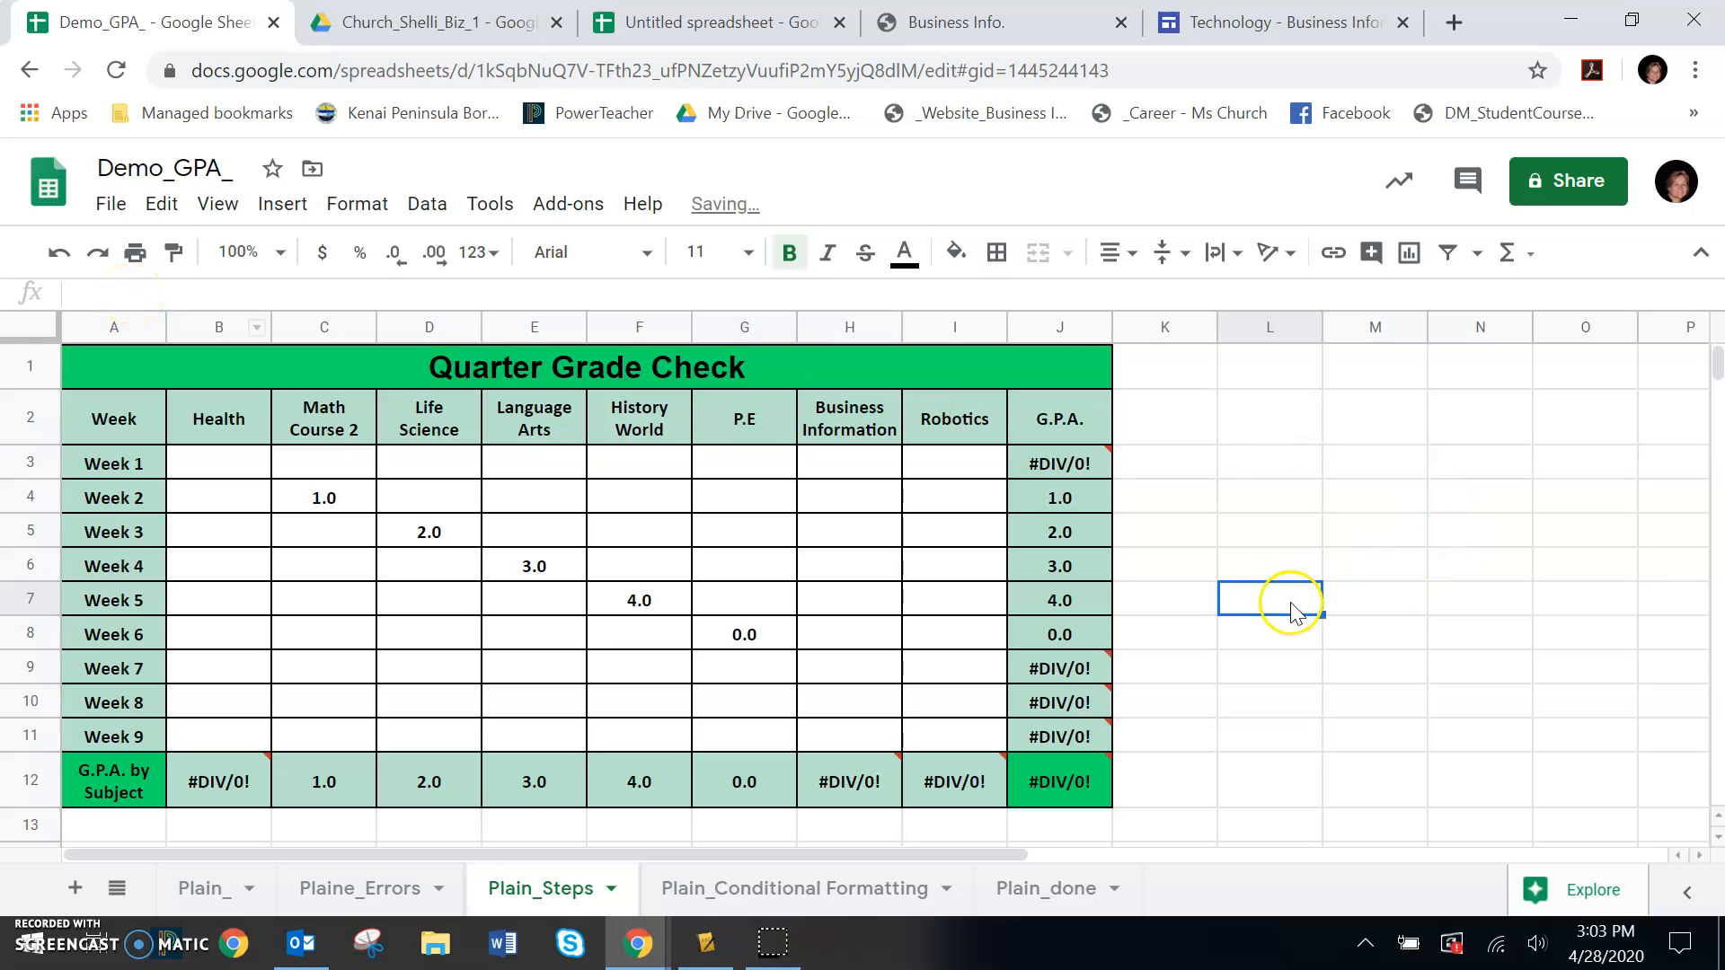
Add the final period back to the physical education column header, making it P.E. again
click(744, 440)
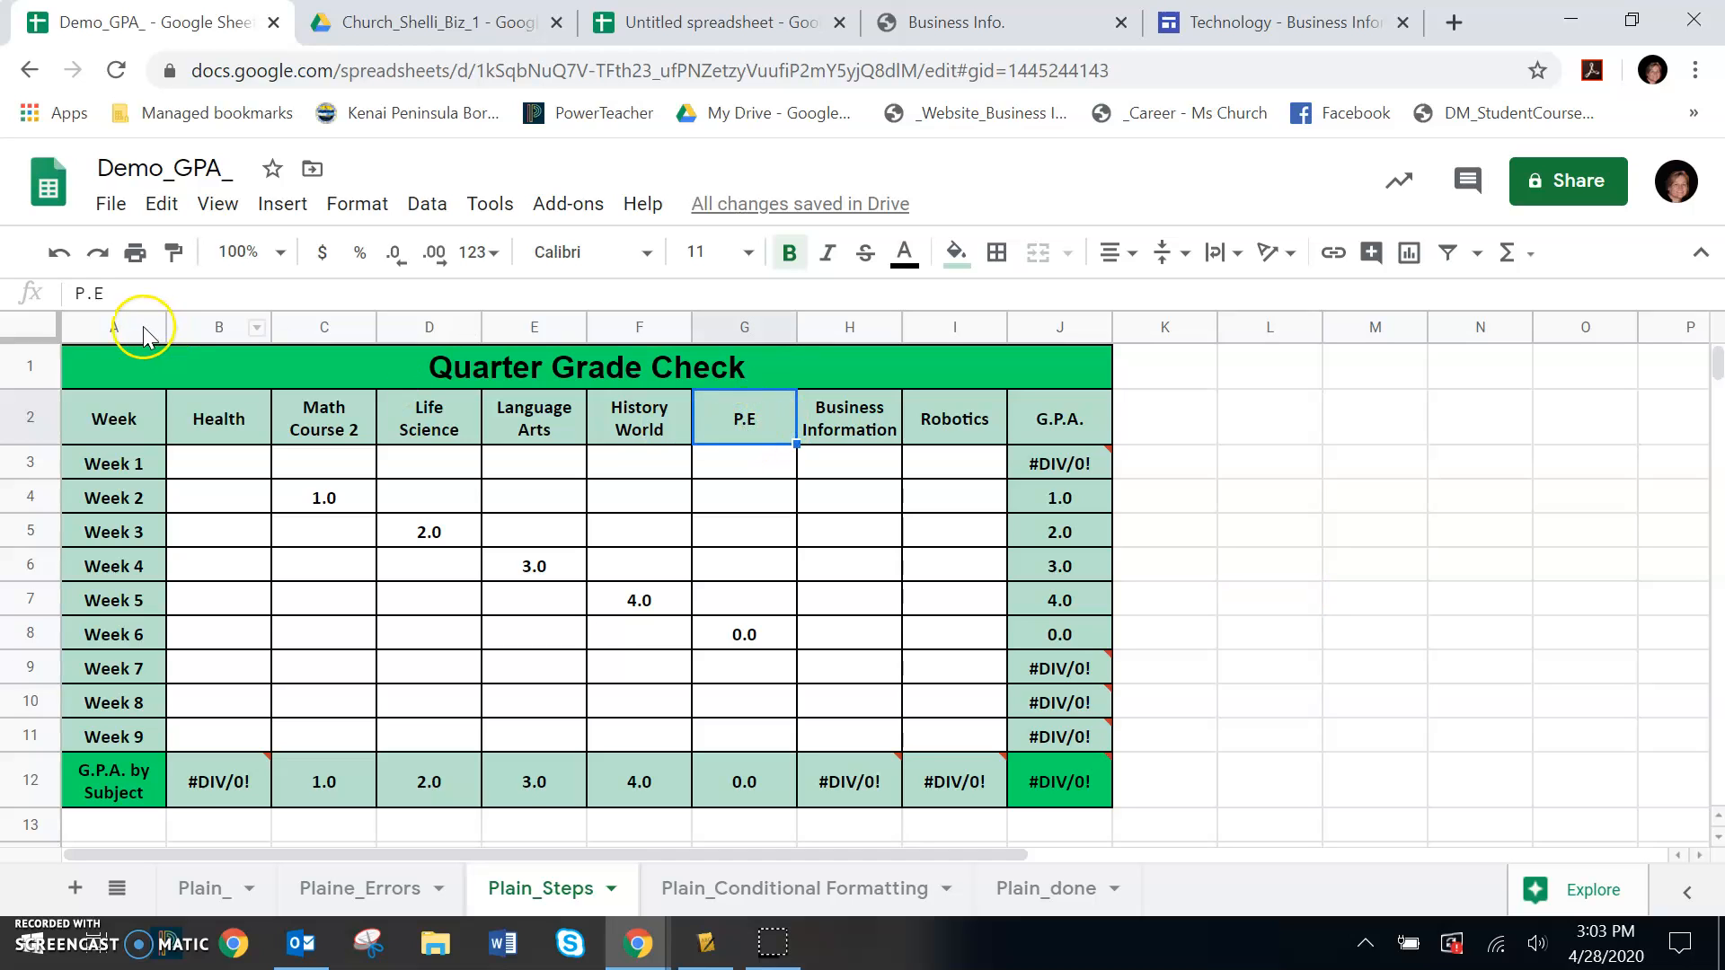
click(133, 294)
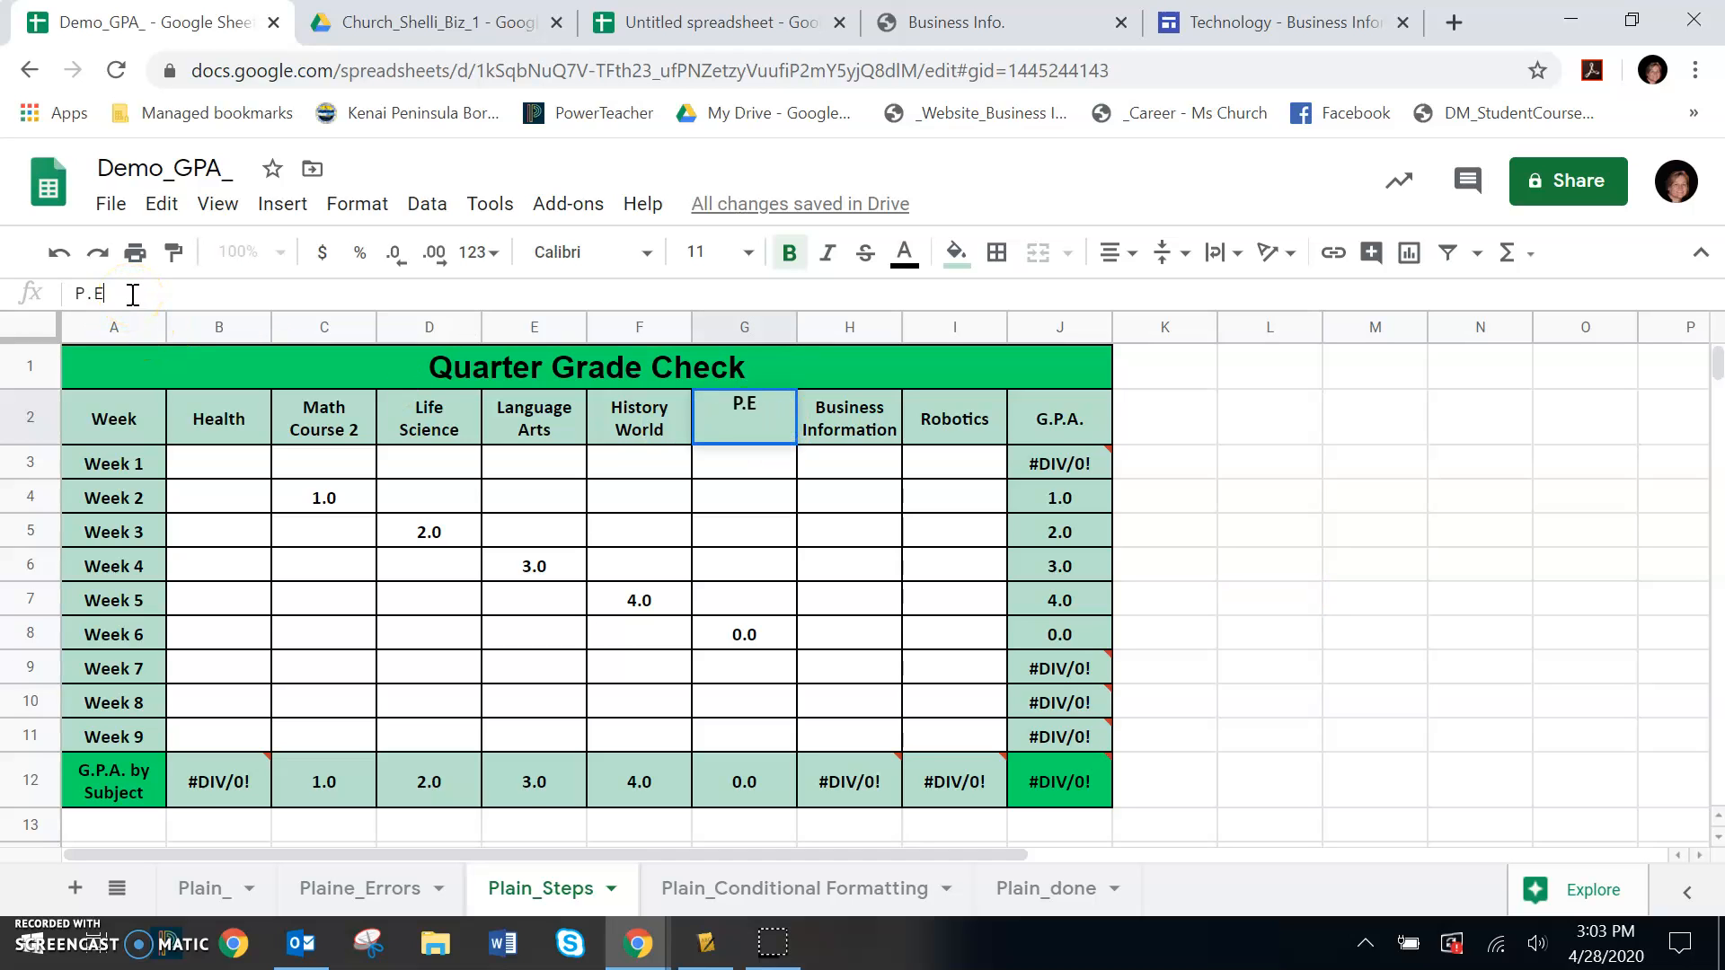
click(1317, 613)
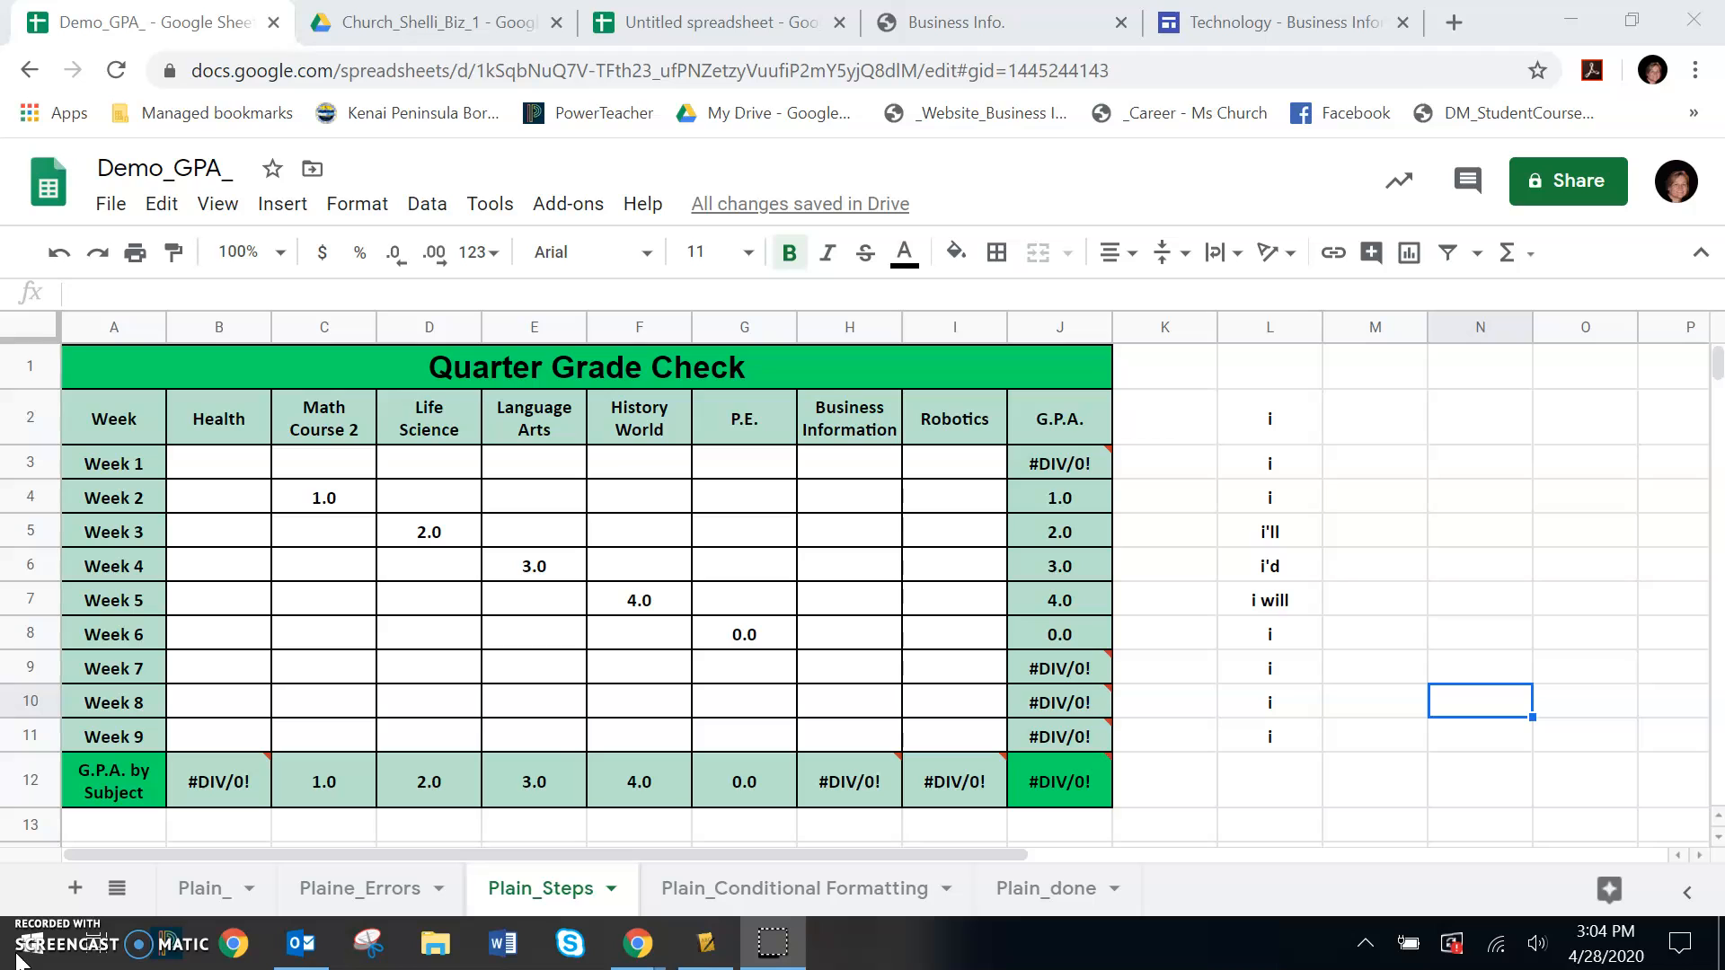
Set the font size of the sample words in L2:L11 to 18
drag(1267, 429, 1266, 731)
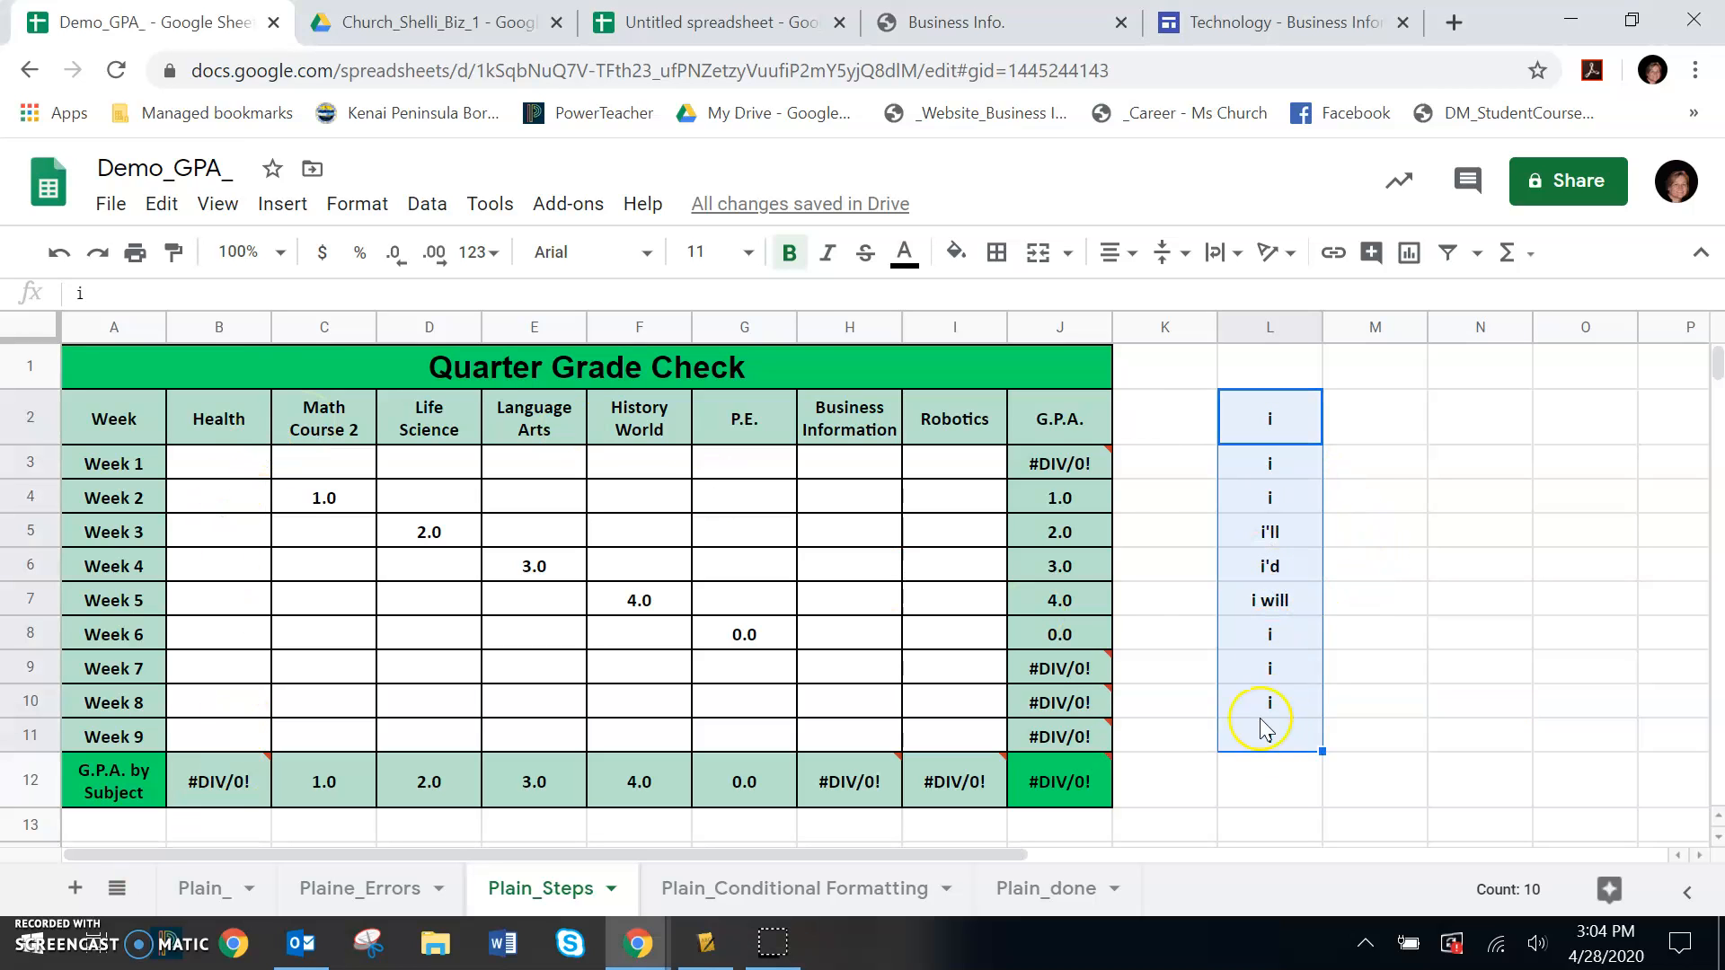
click(748, 253)
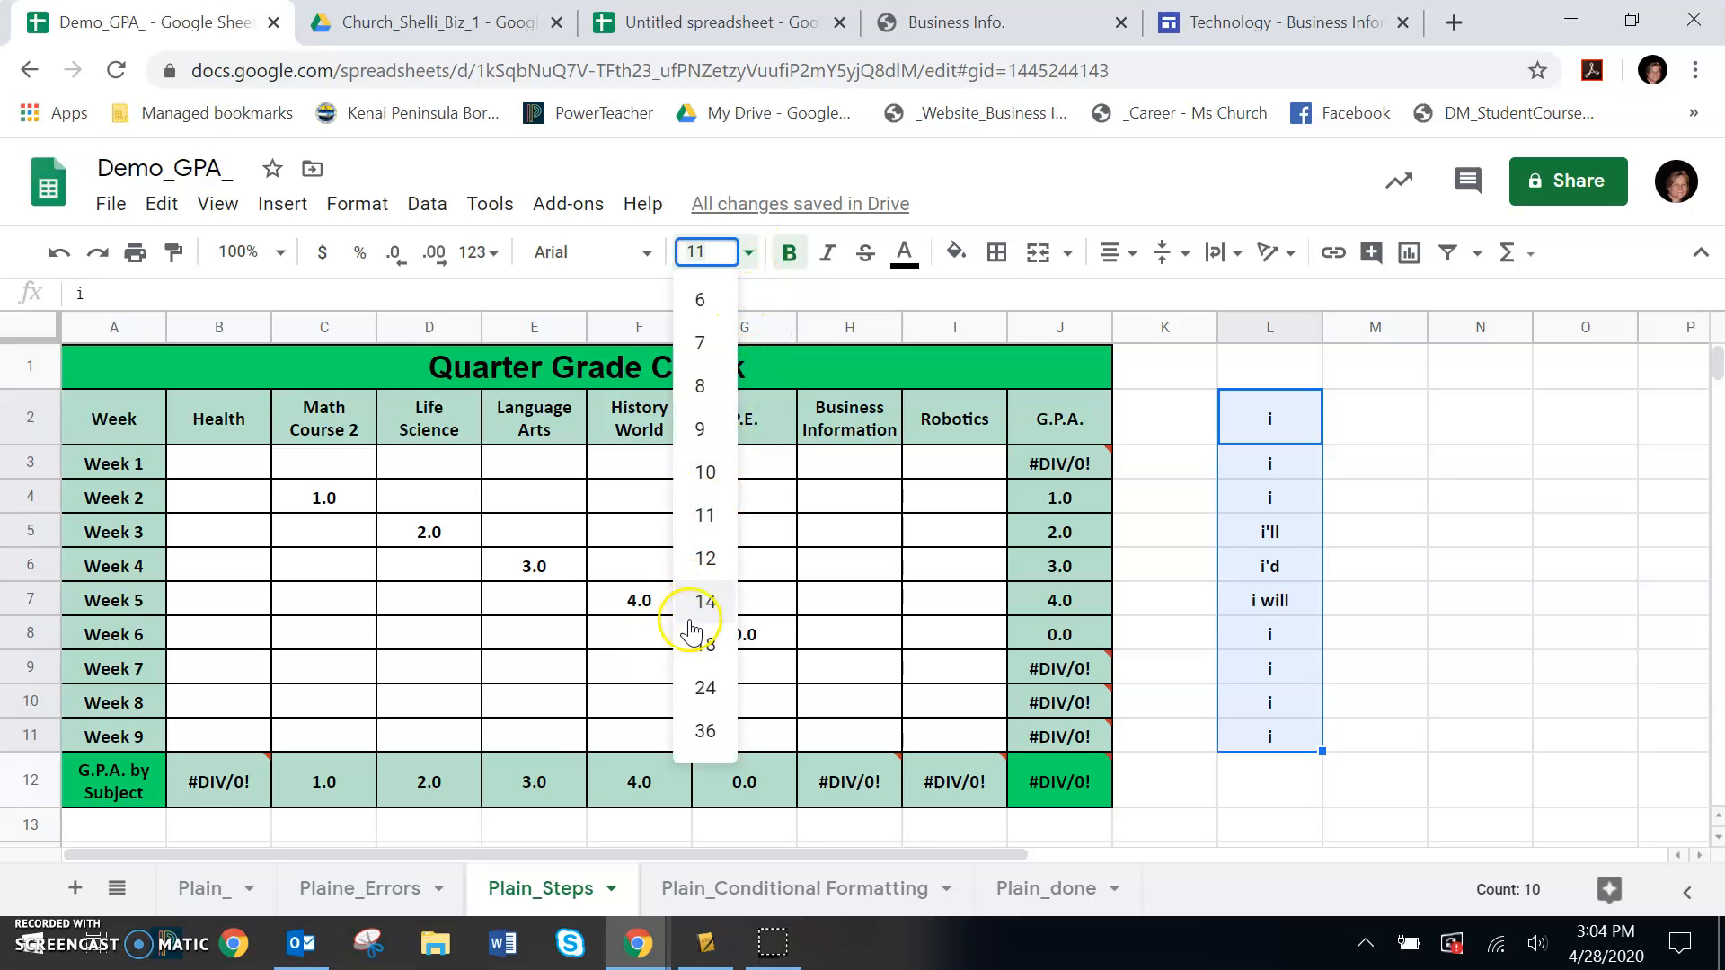
click(706, 651)
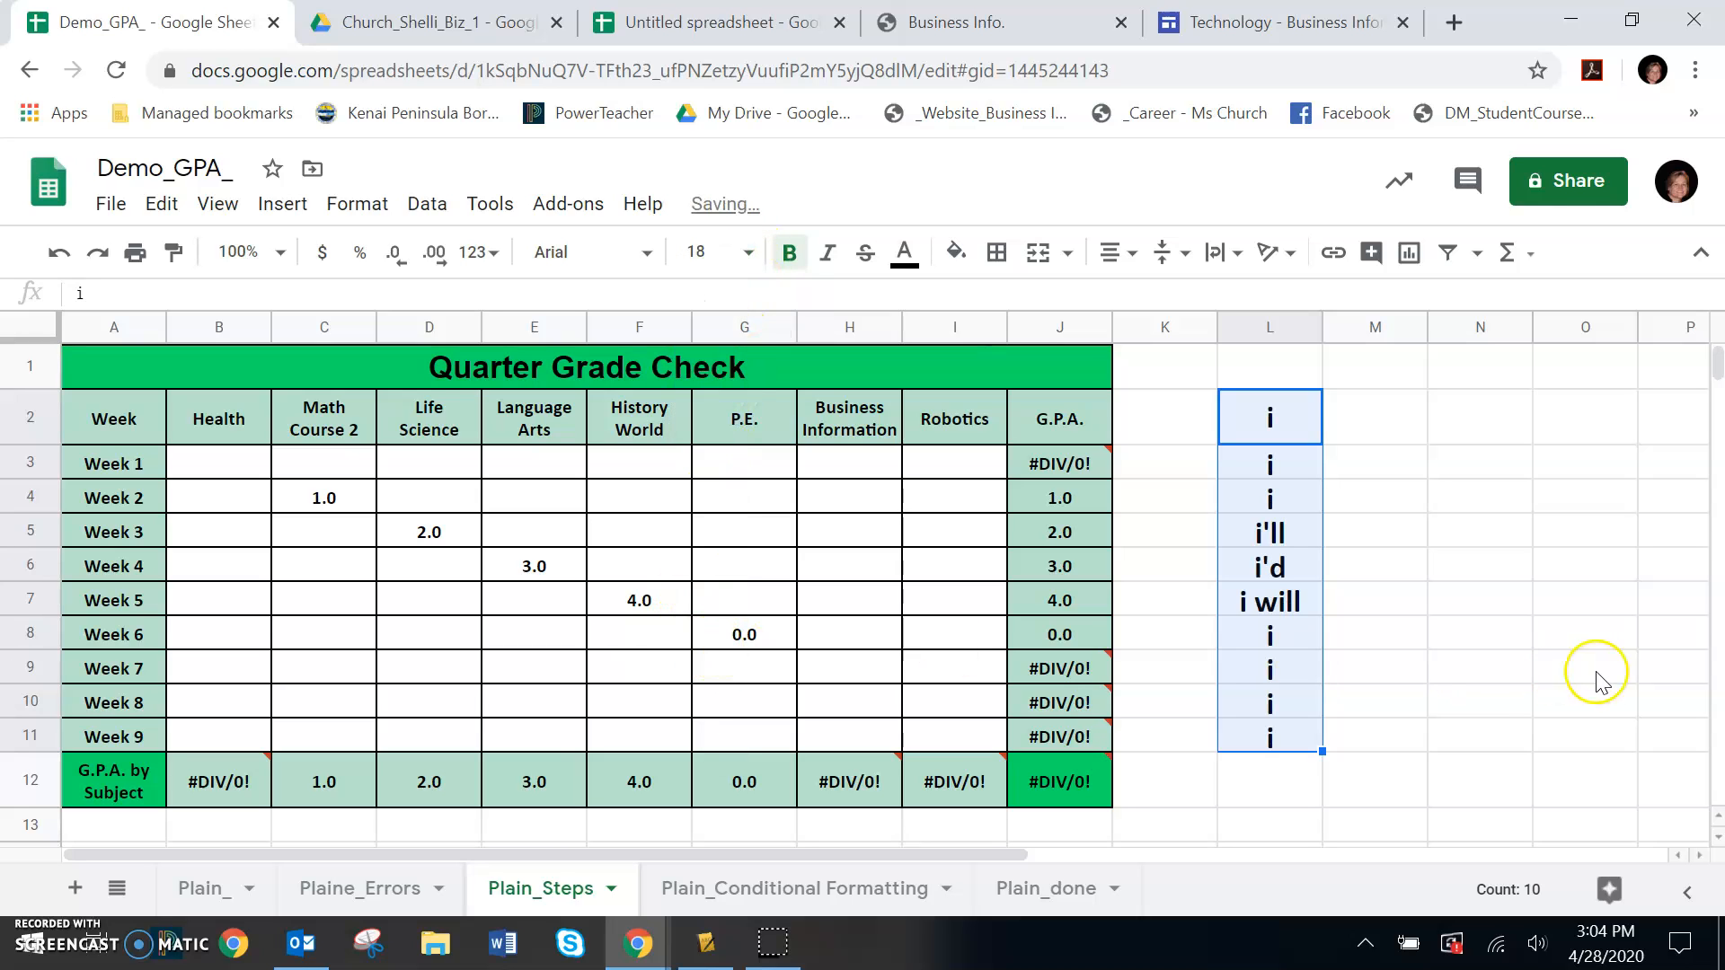
click(1495, 682)
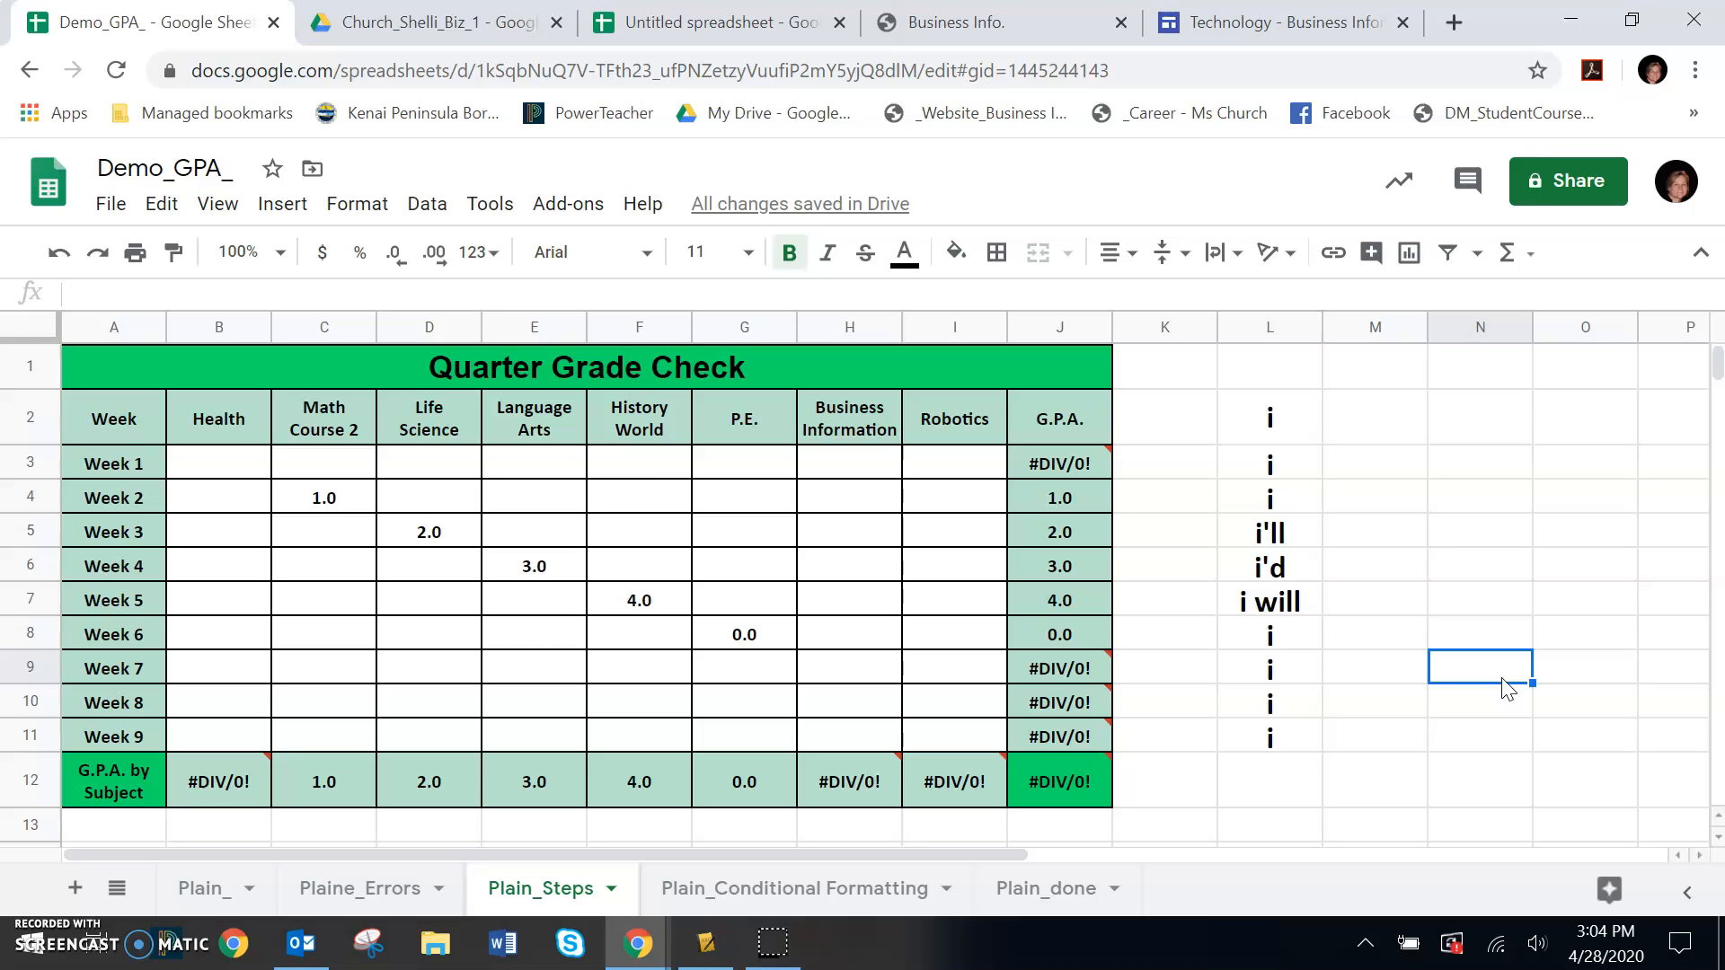
Search the sheet for lowercase i and bring that search term into Find and replace
key(ctrl+f)
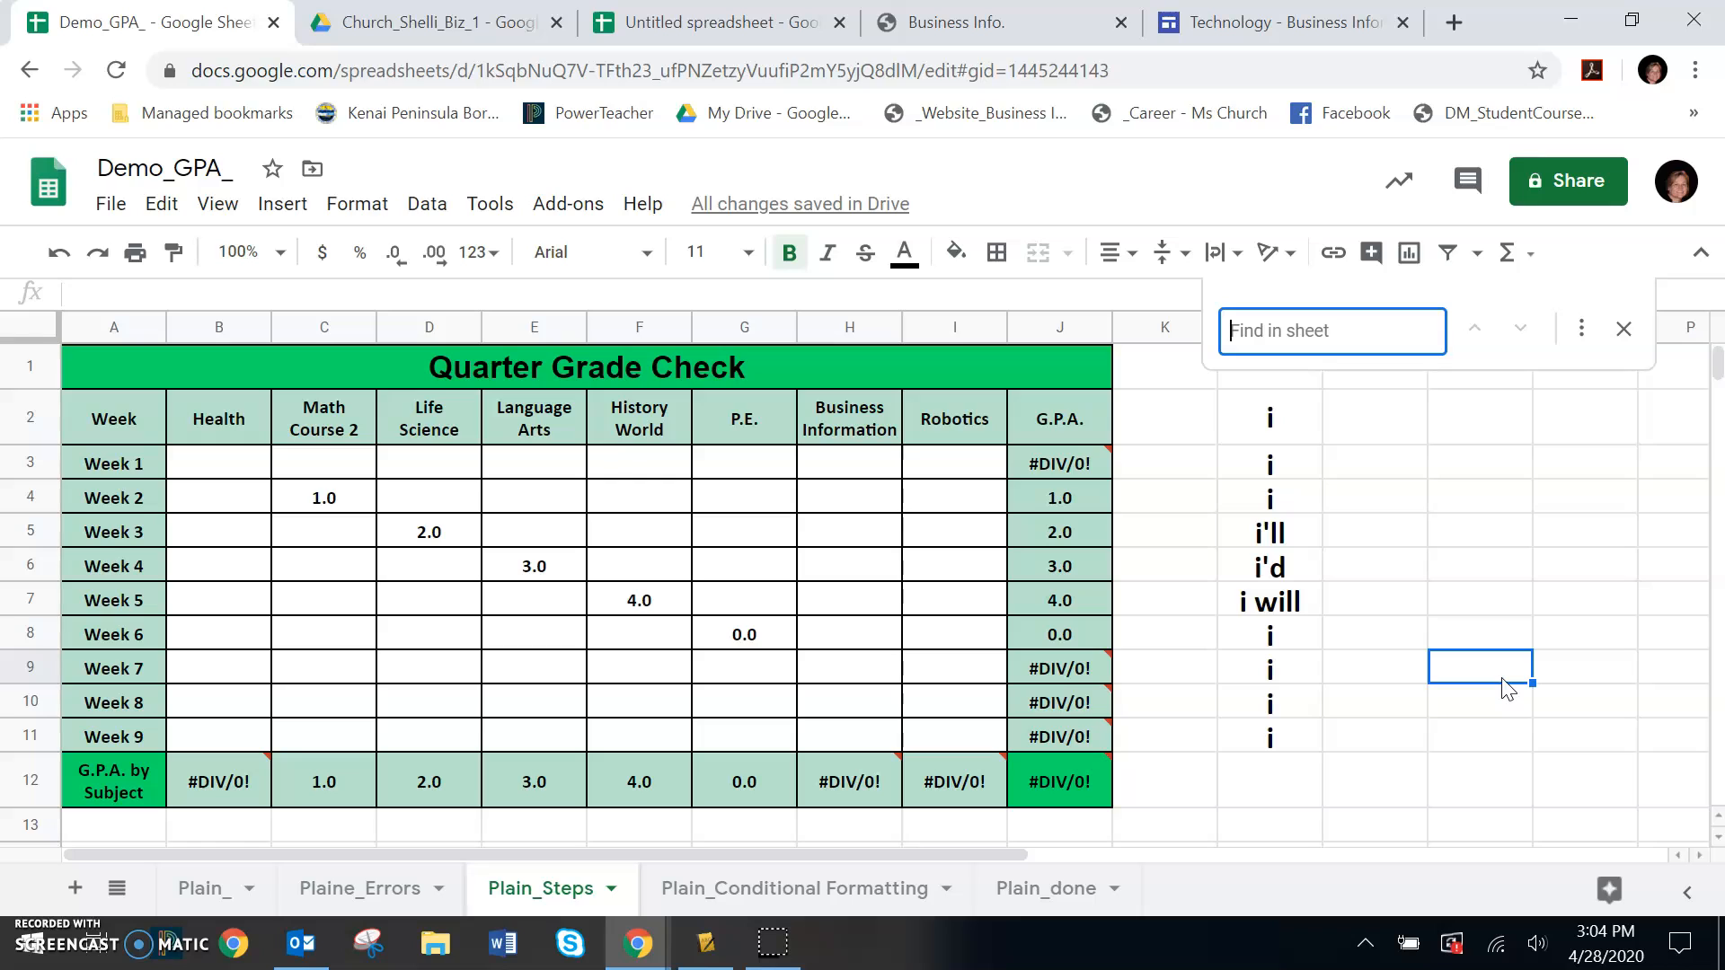
text(i)
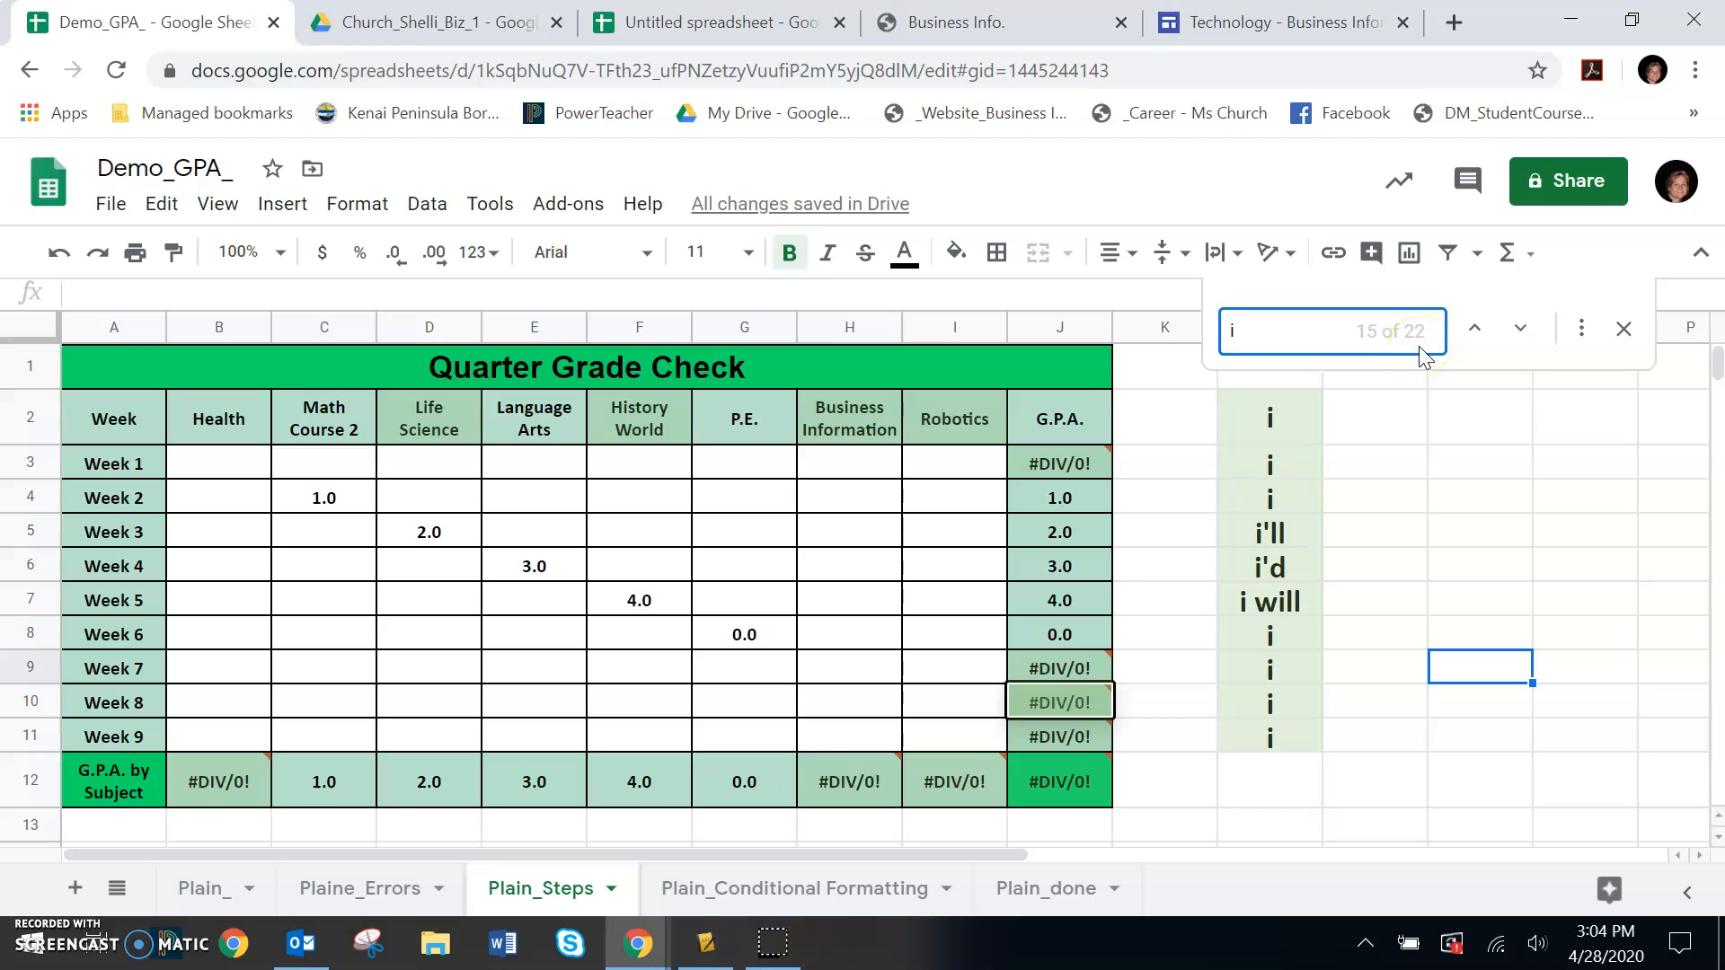
click(1583, 332)
click(951, 335)
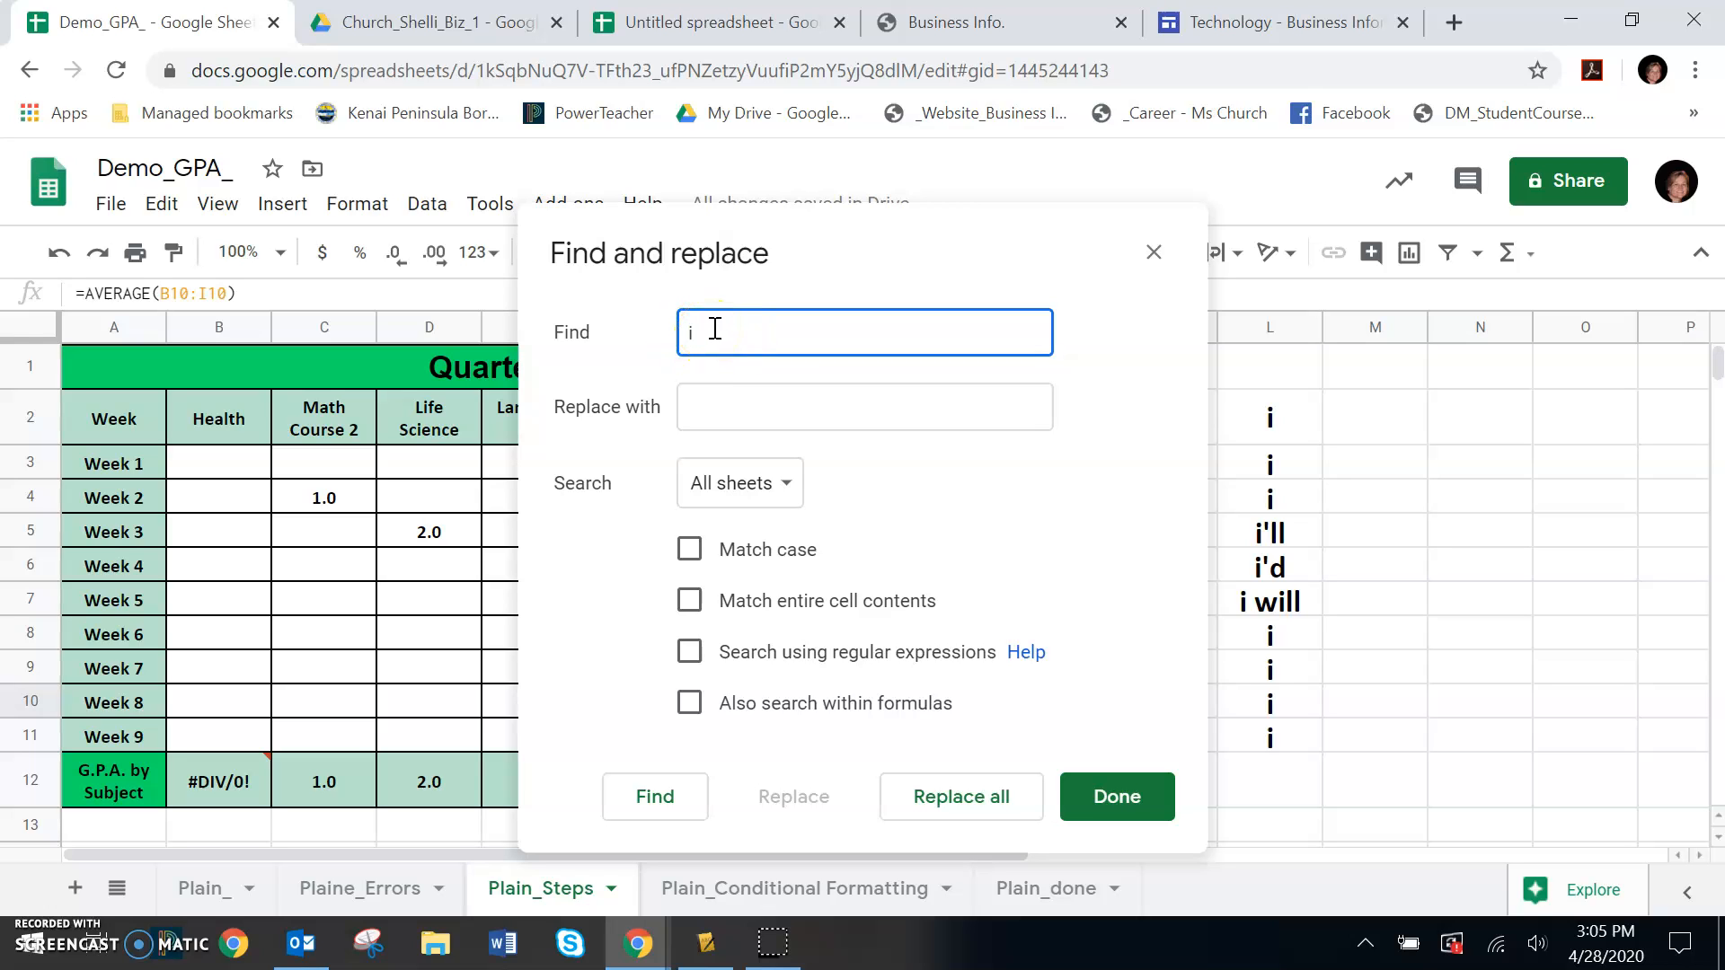
click(719, 320)
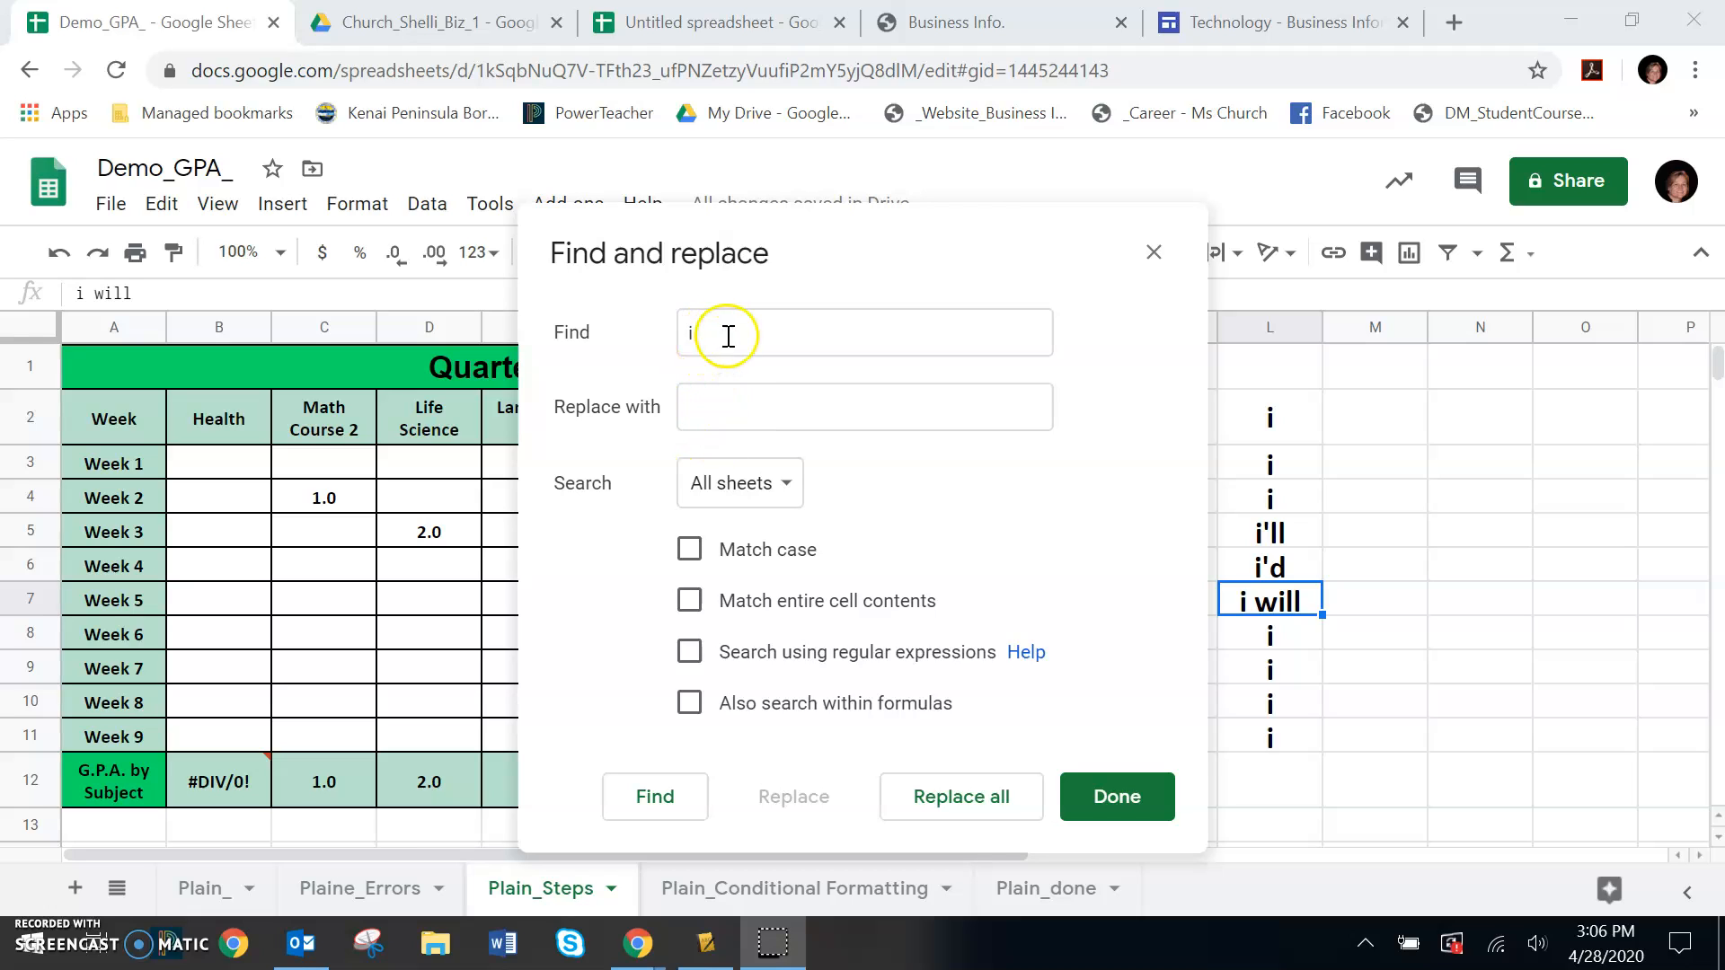
Replace all standalone lowercase i entries with capital I, searching this sheet only, and close Find and replace
click(701, 406)
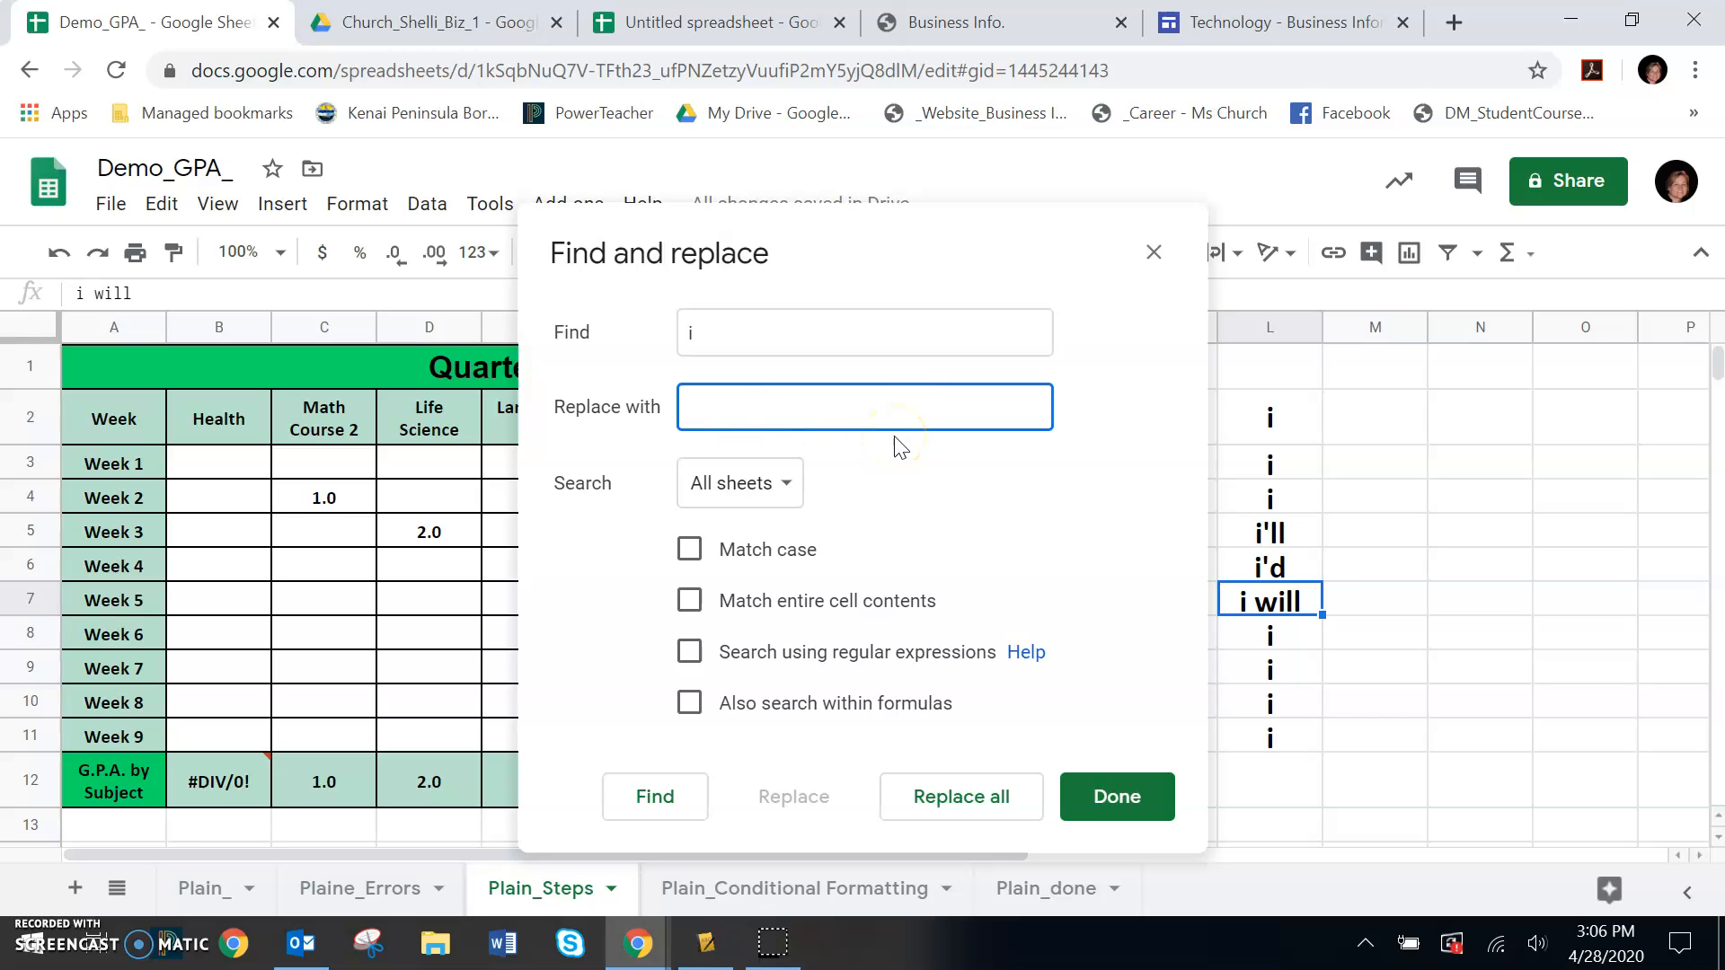
text(I)
click(948, 802)
click(780, 486)
click(781, 528)
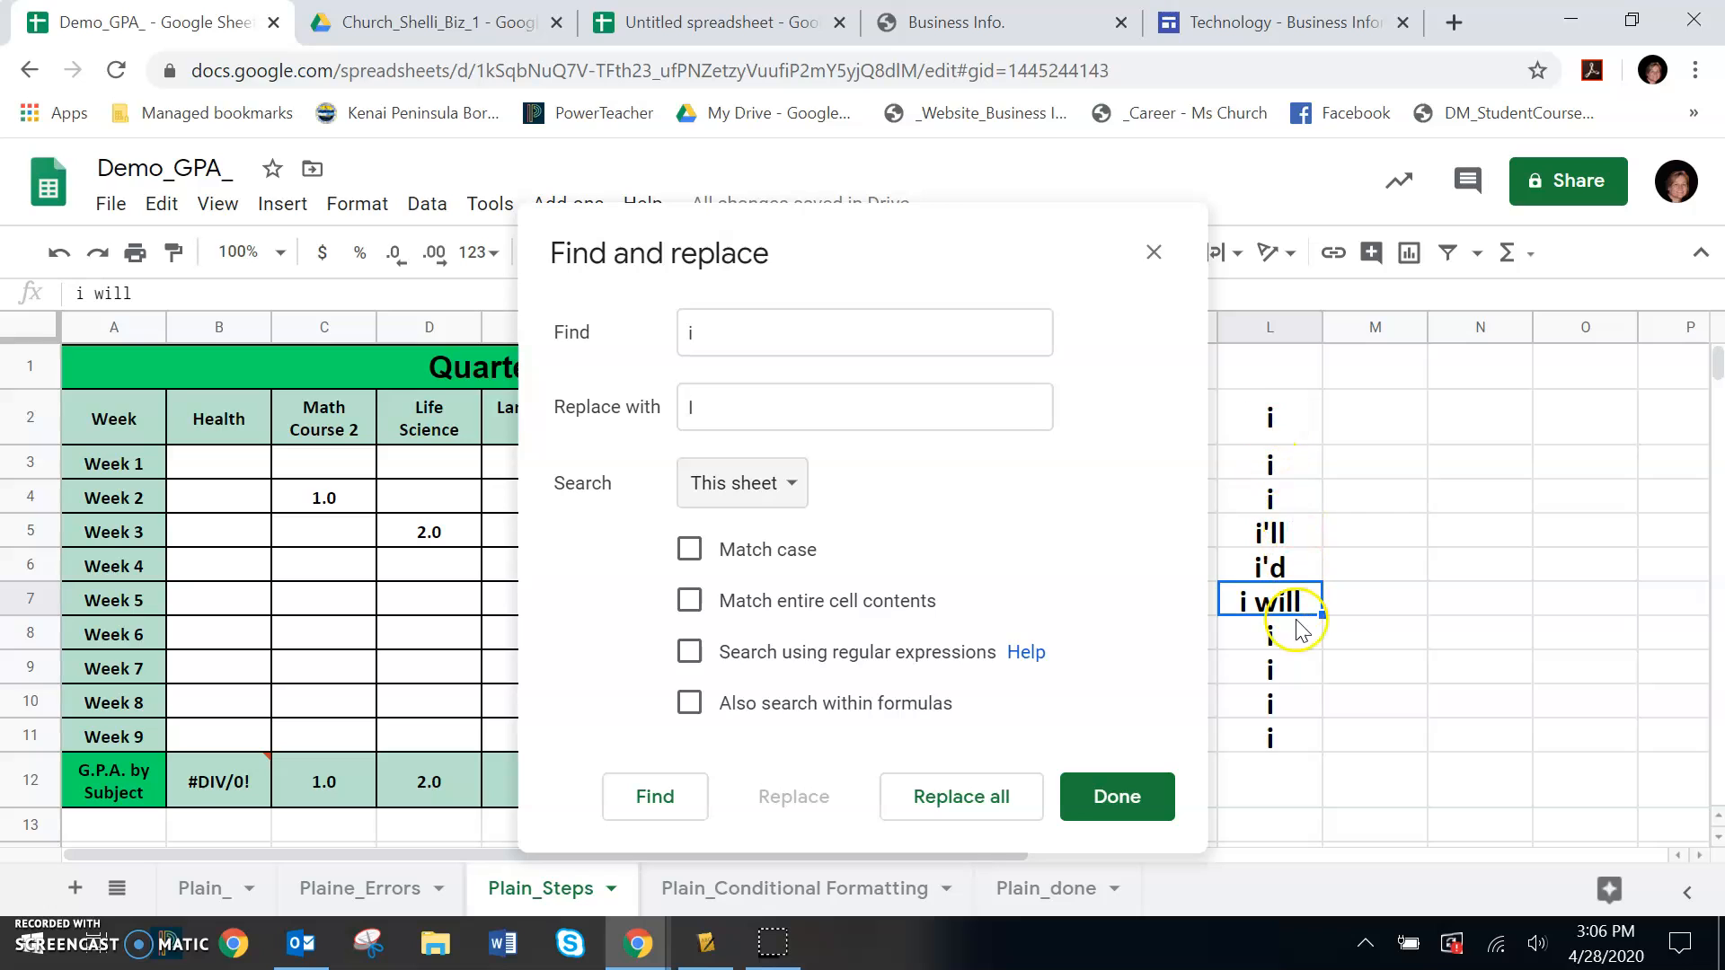
click(938, 808)
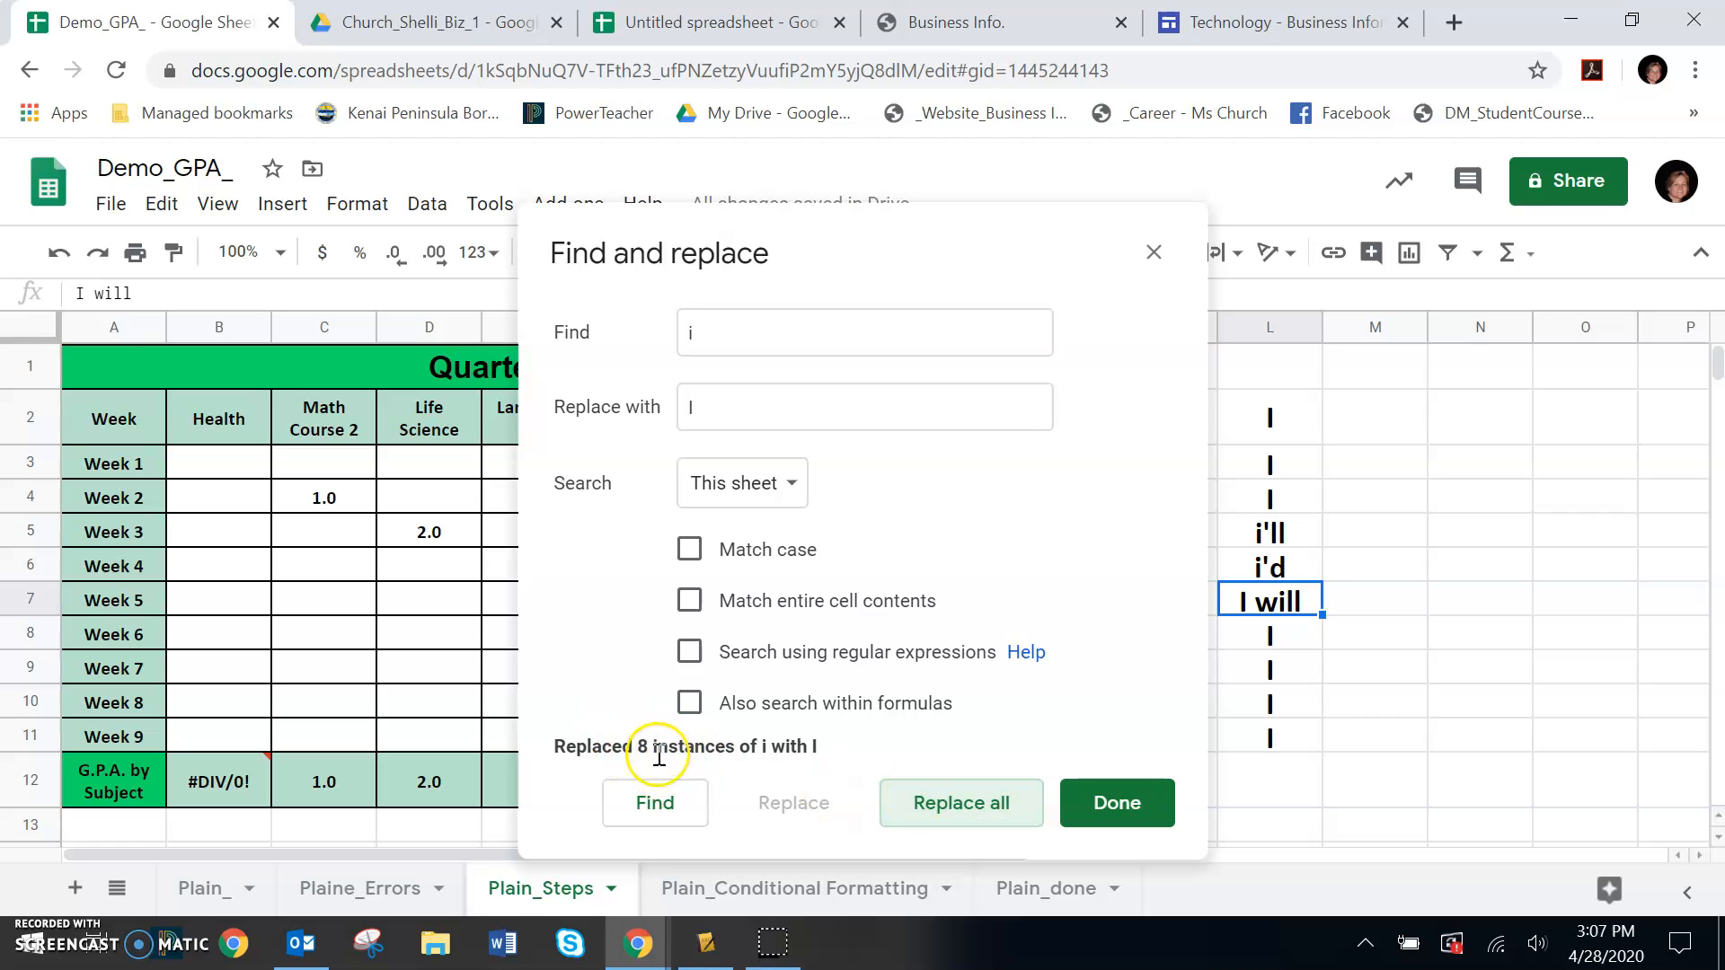
click(1118, 802)
click(1484, 733)
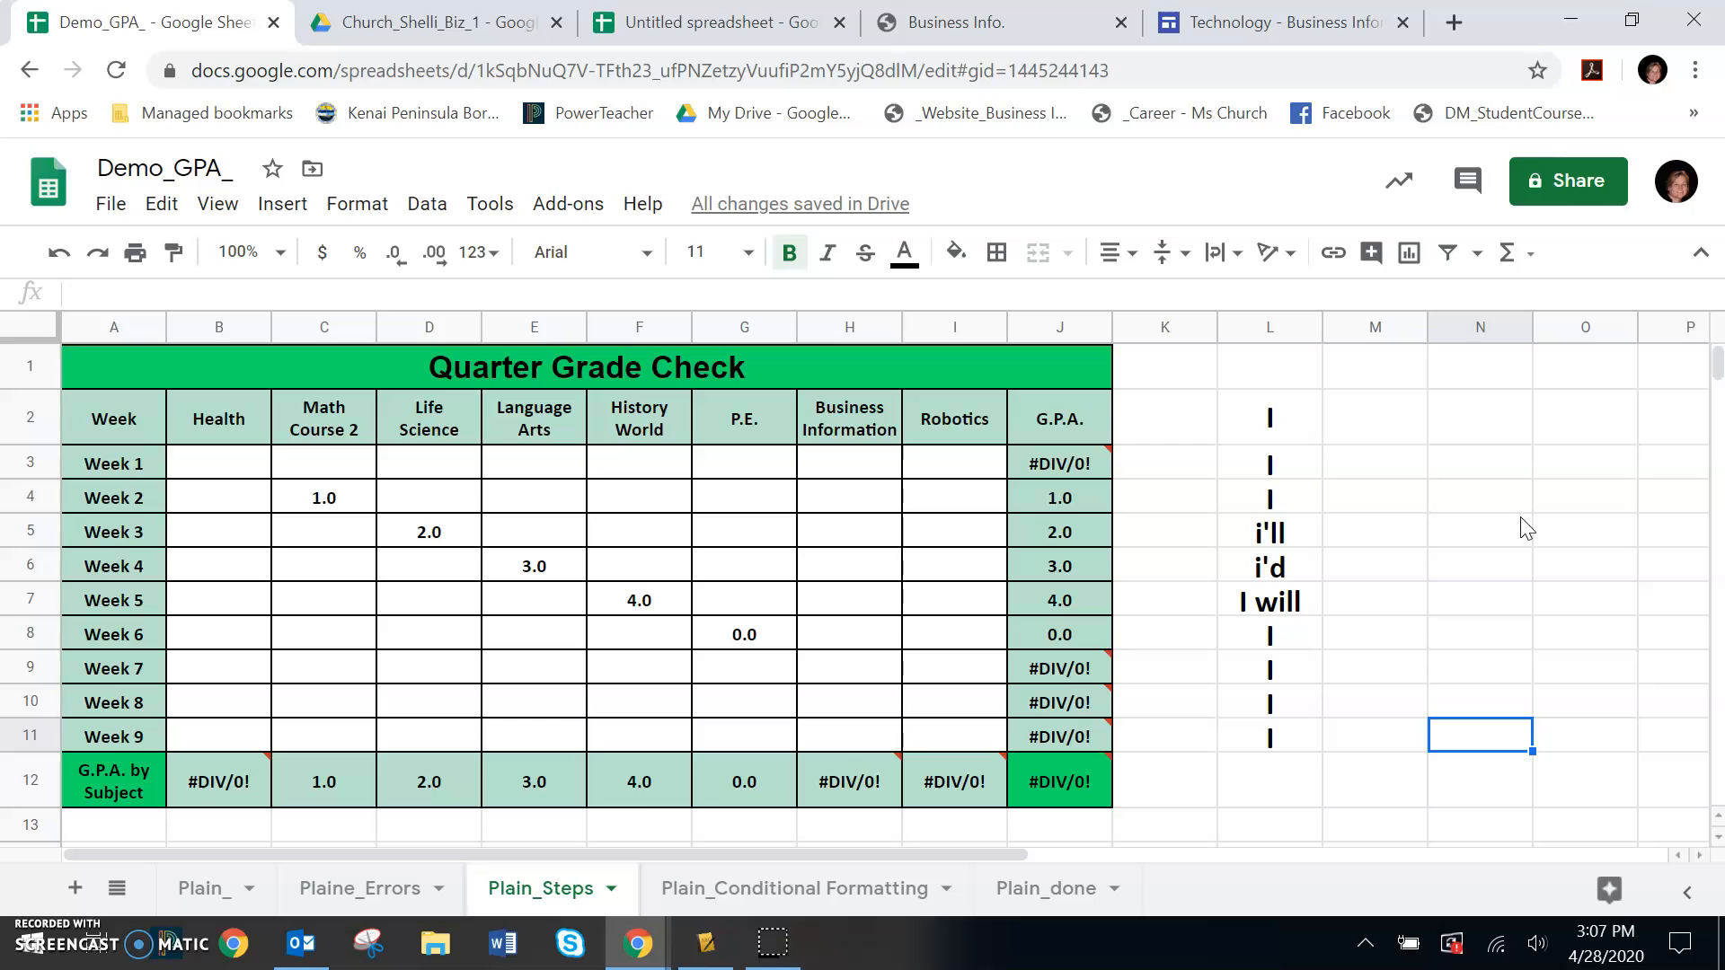
Search the sheet for the contraction beginning i' with a lowercase i and an apostrophe
key(ctrl+f)
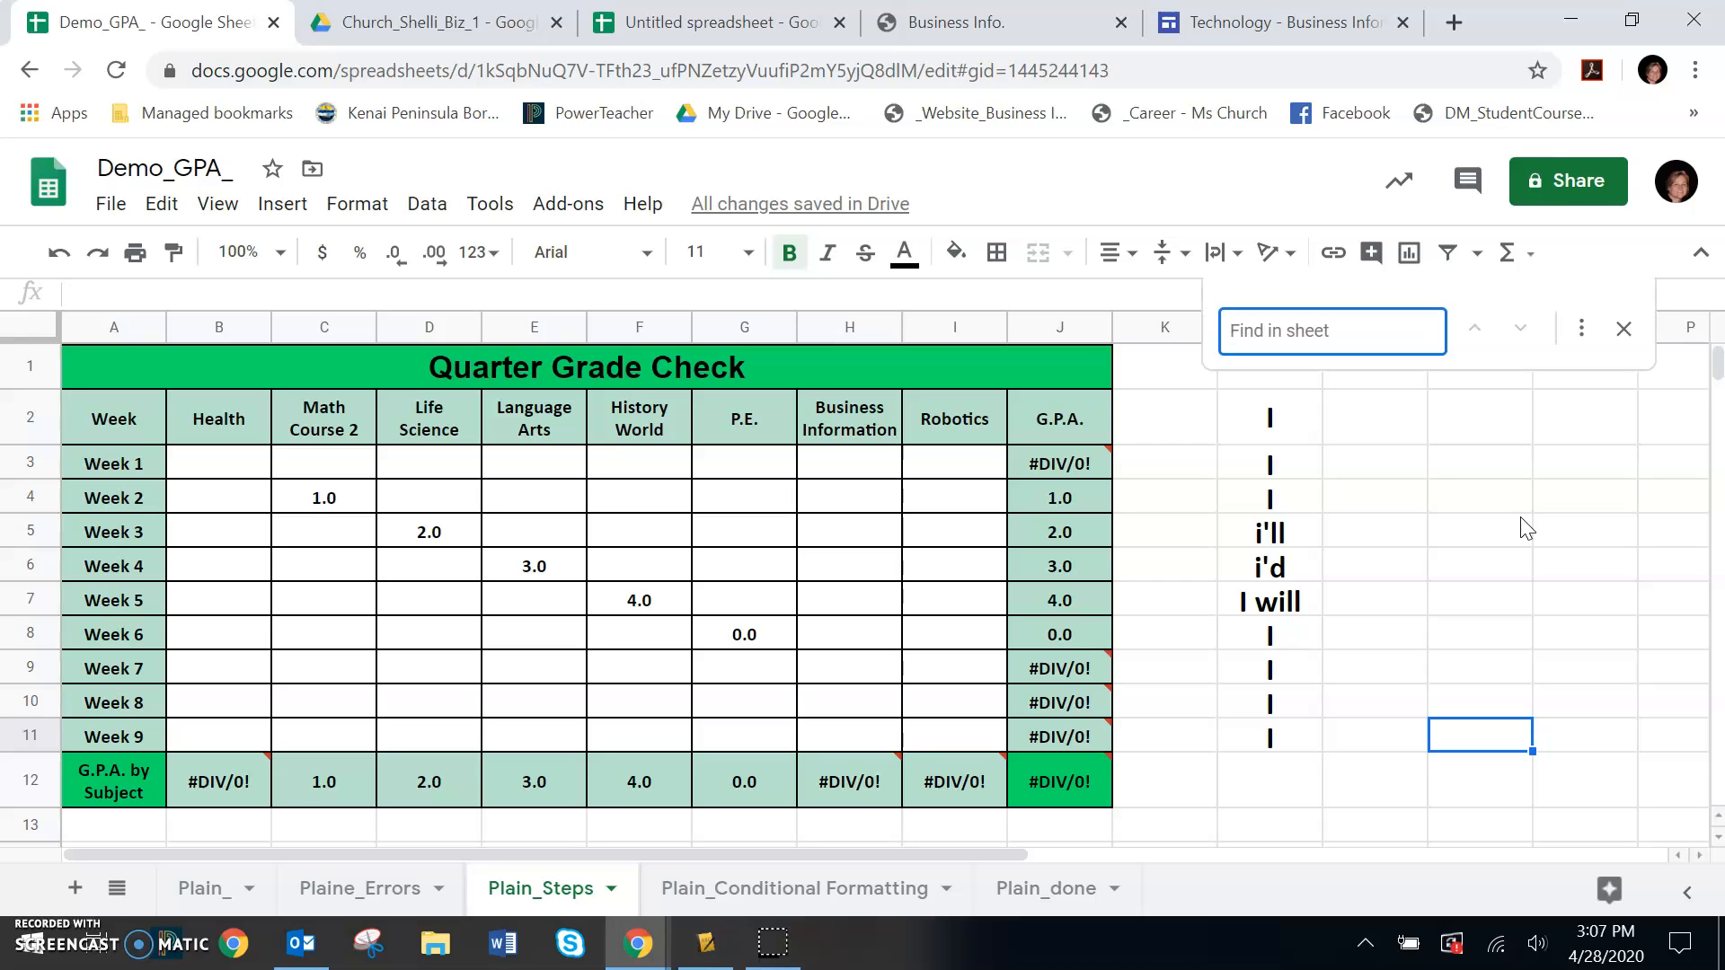
text(i)
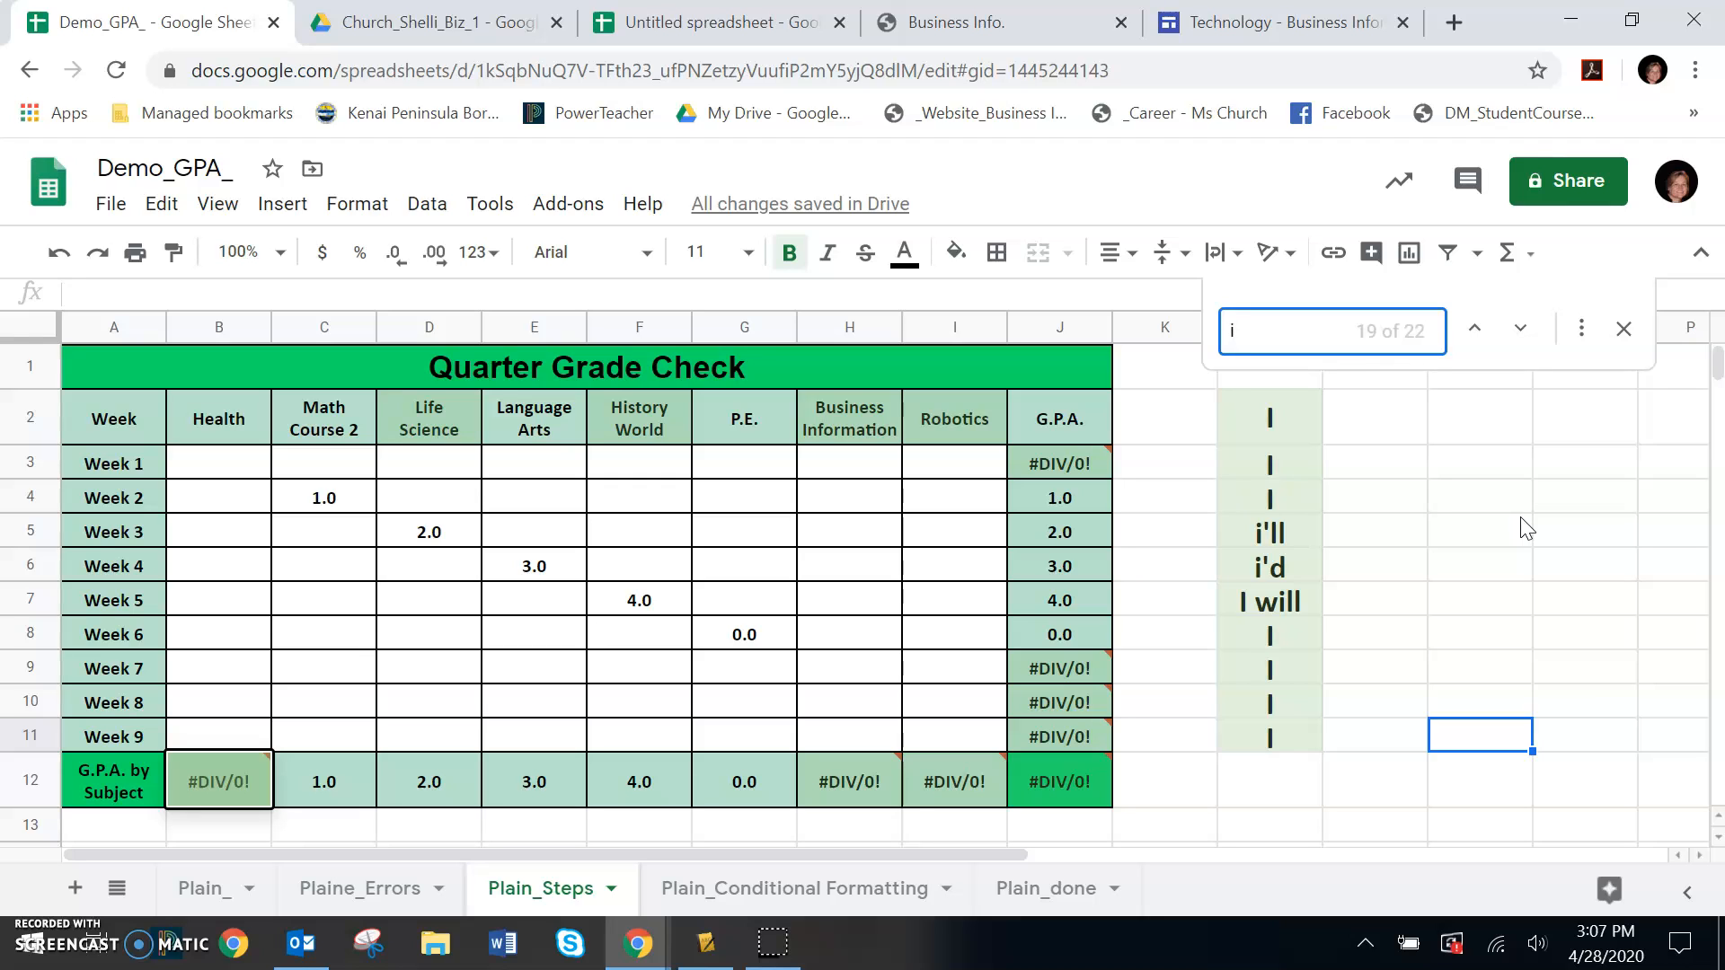
text(')
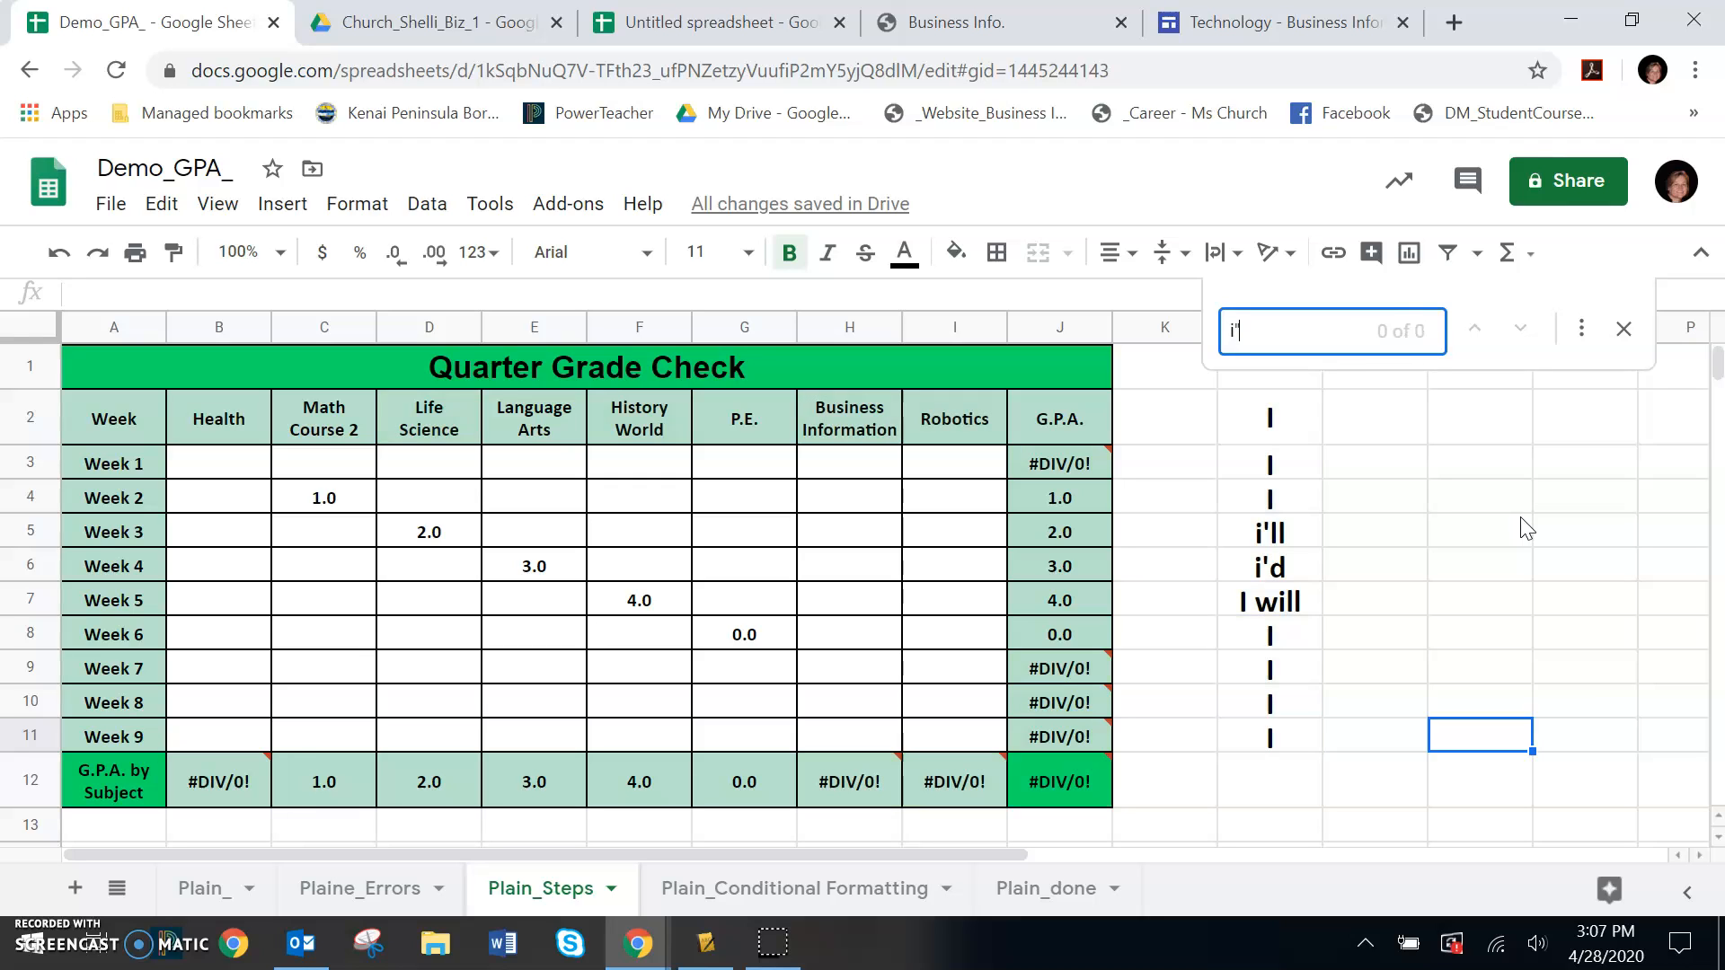
key(BackSpace)
text(')
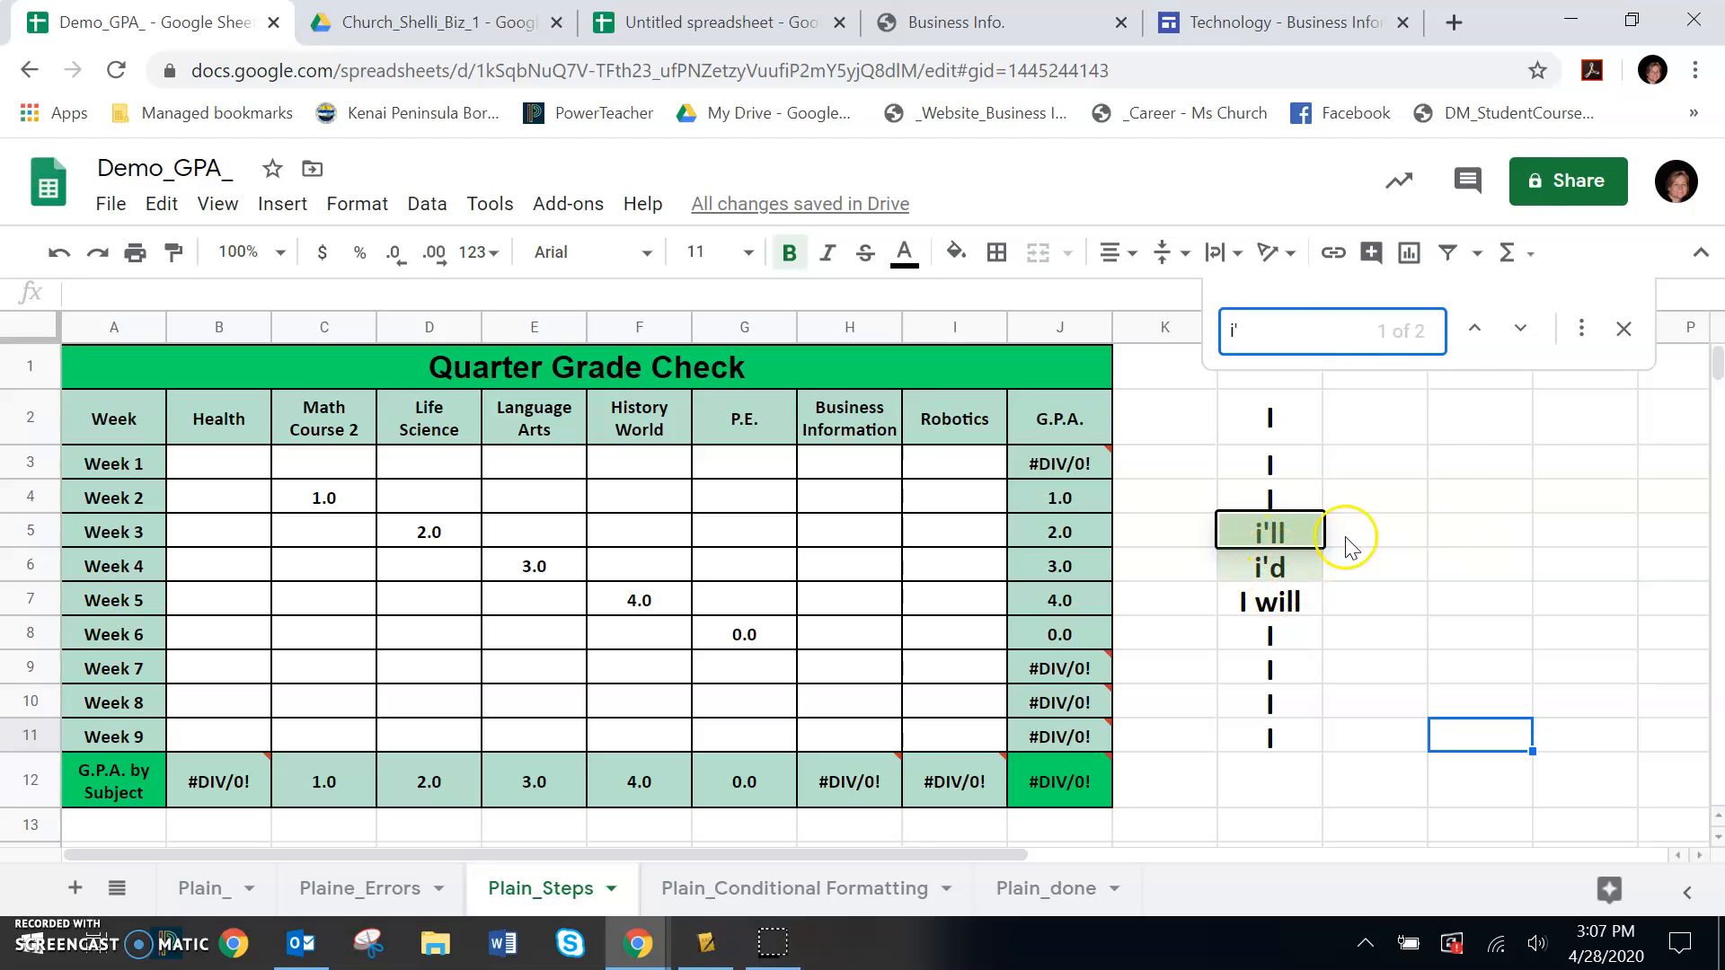
Replace all occurrences of i' with I' in this sheet only, and close Find and replace
click(1582, 340)
click(721, 402)
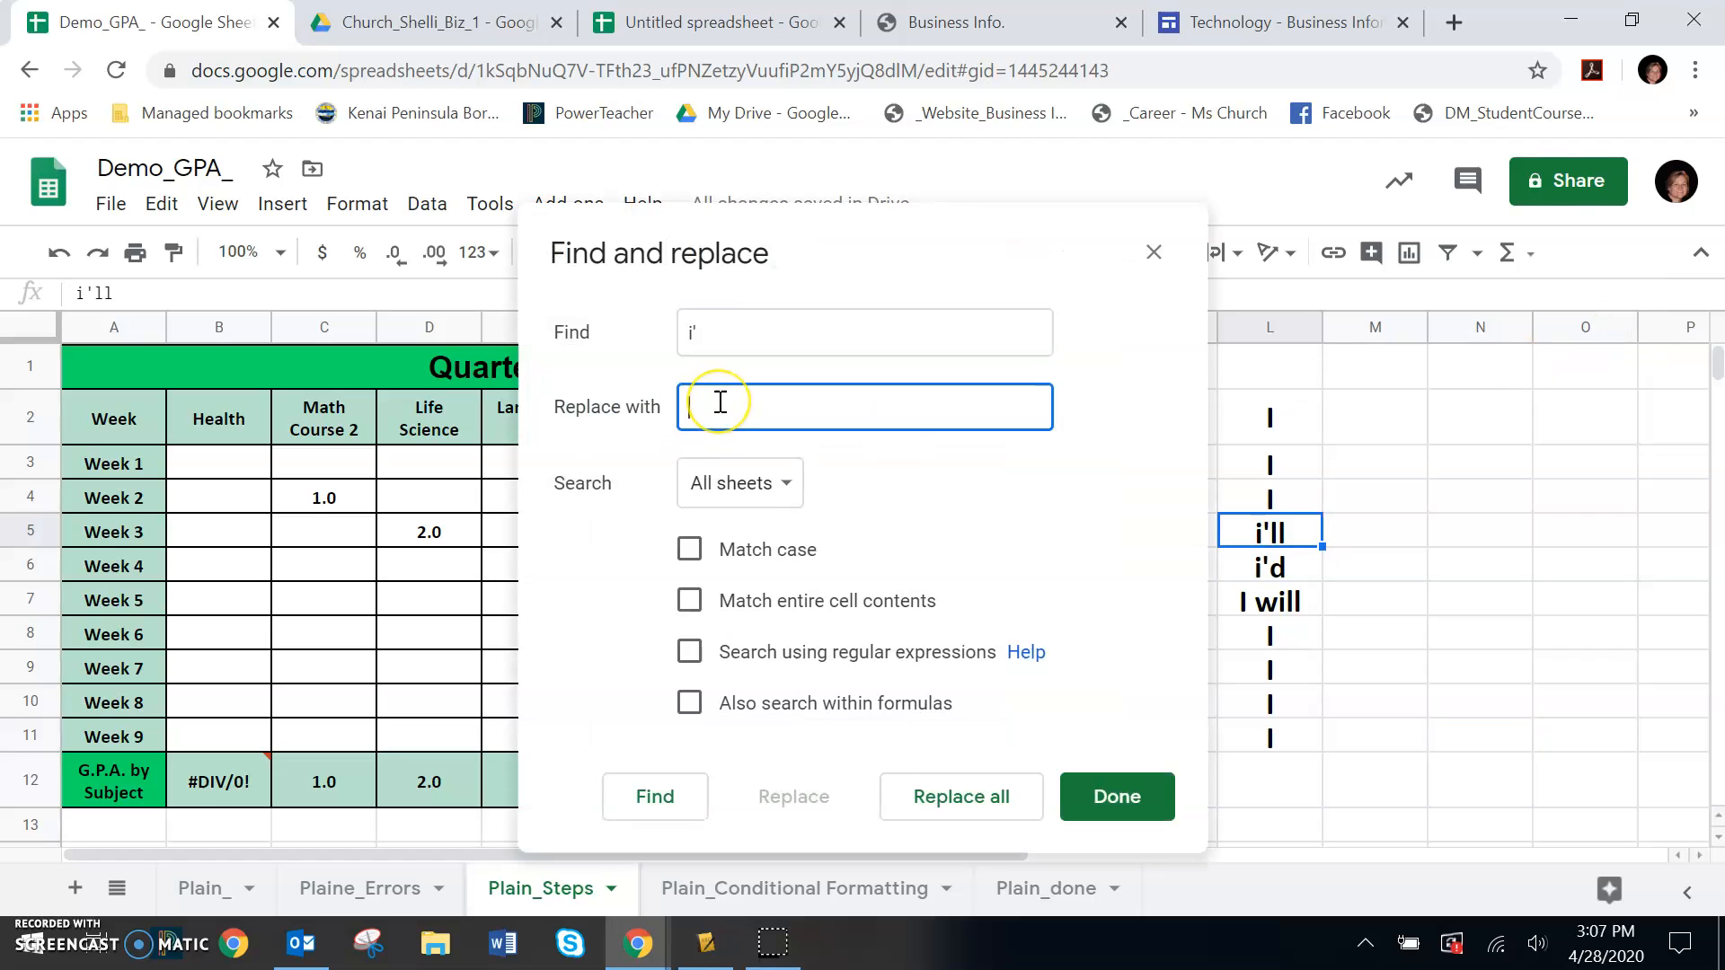
text(I')
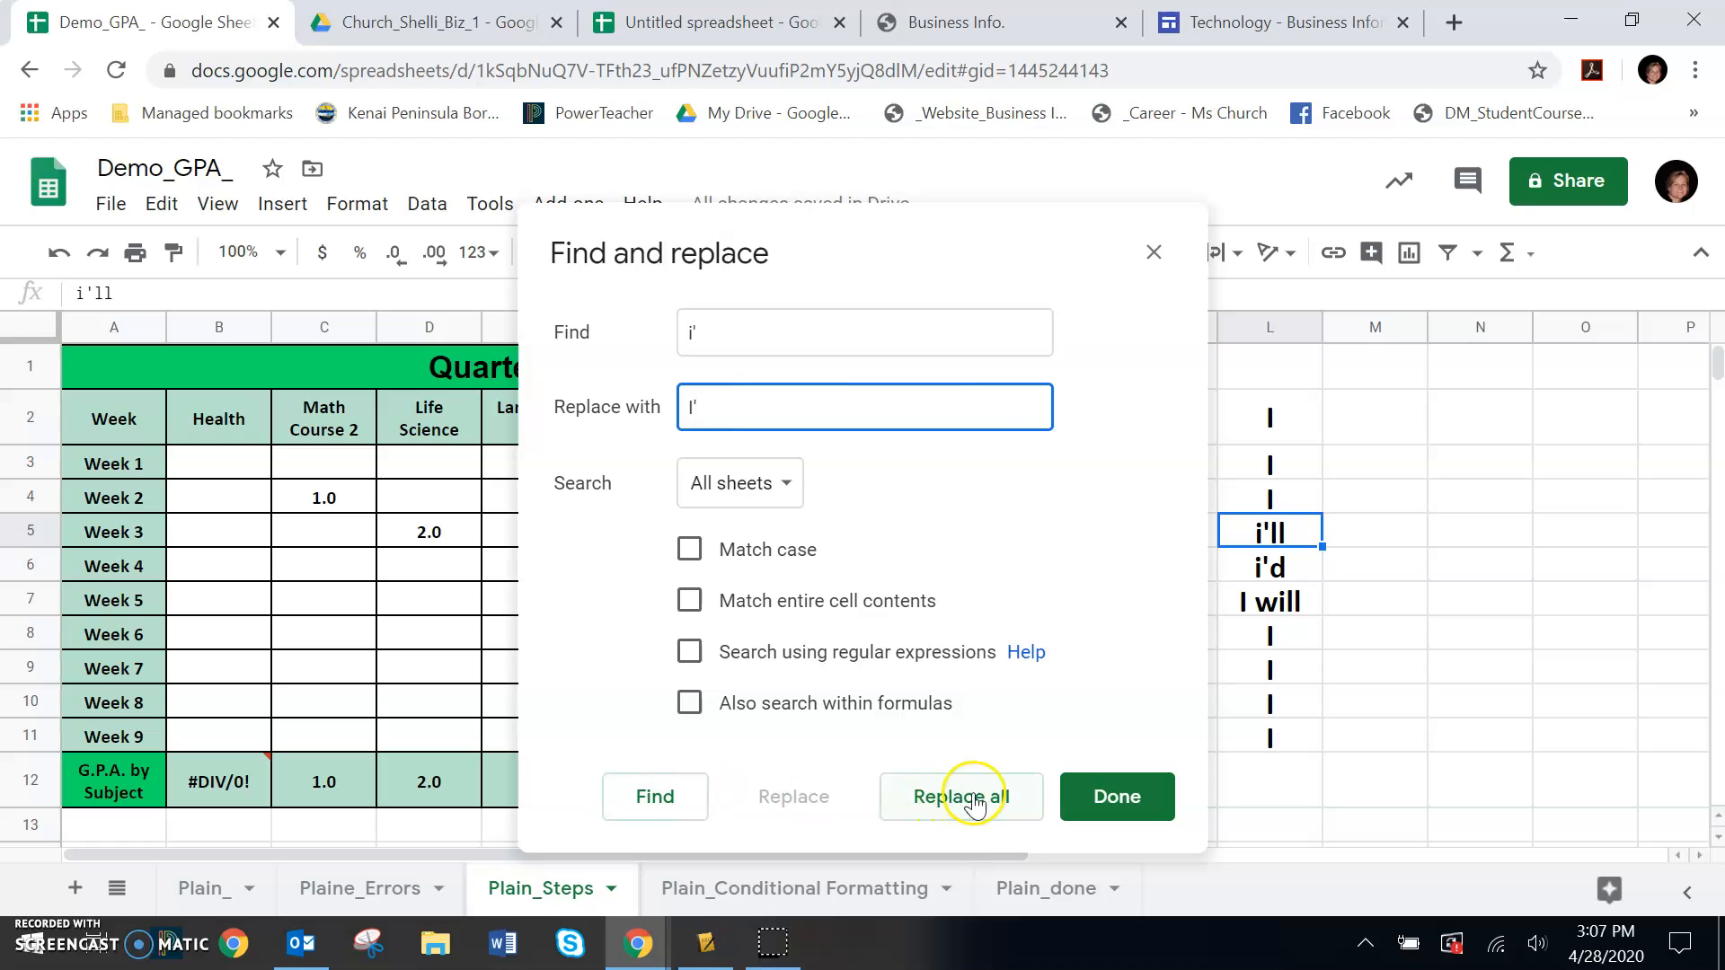
click(988, 800)
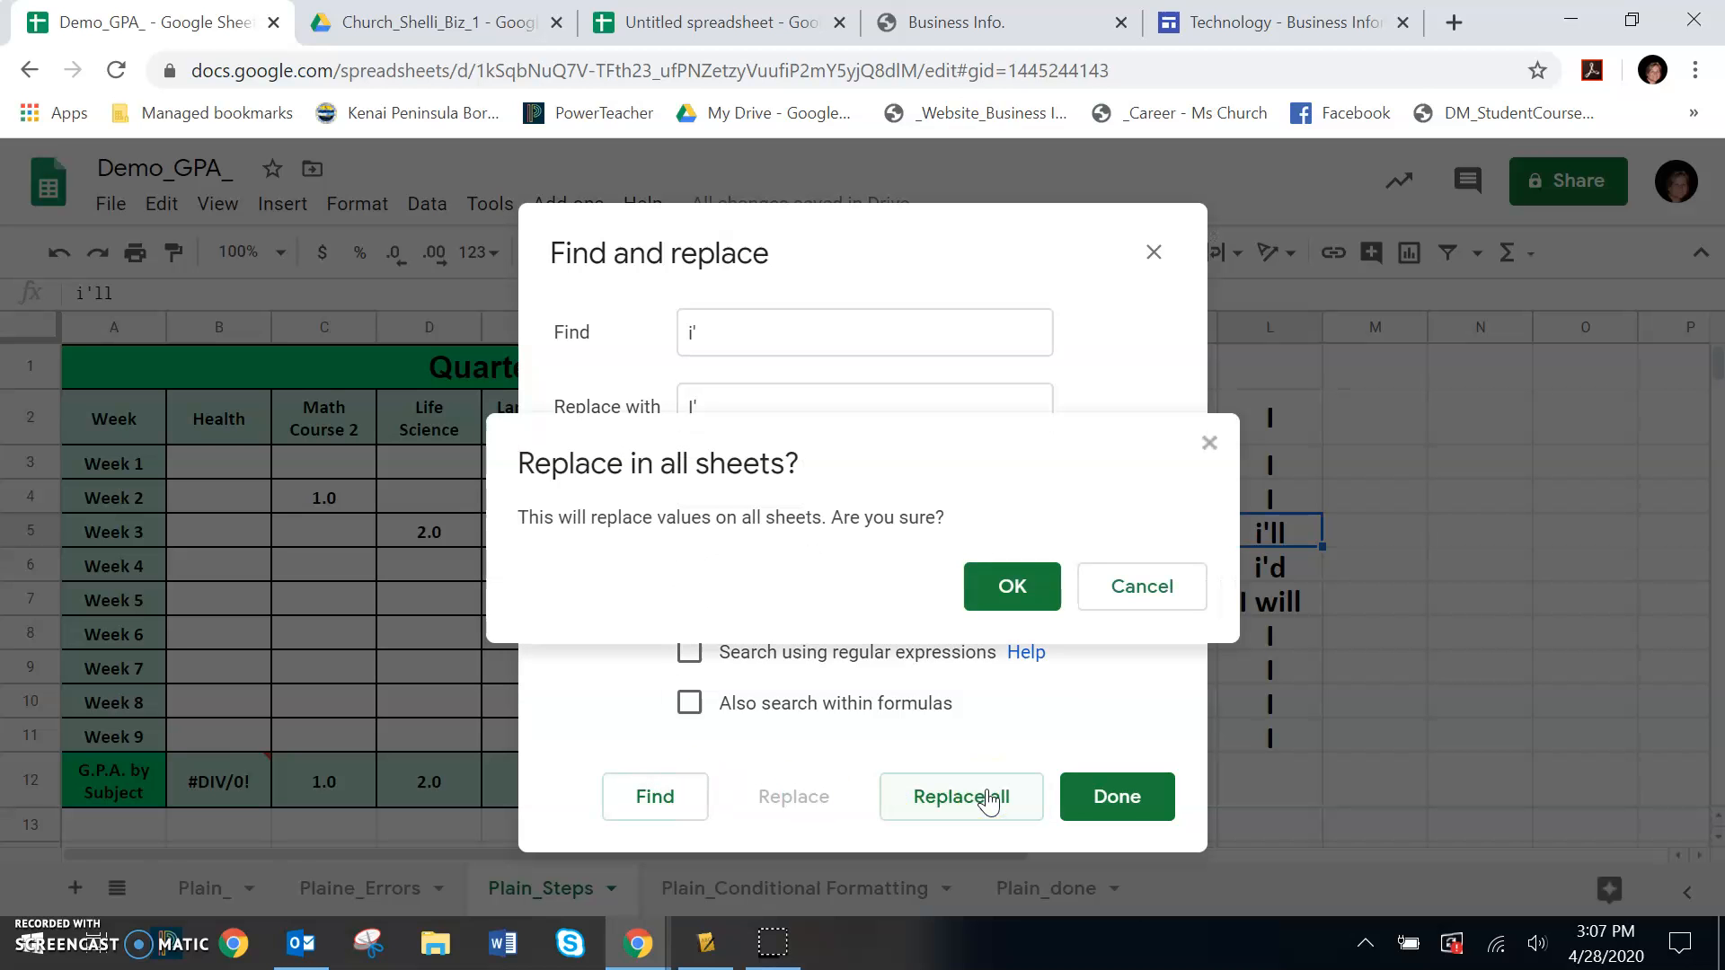
click(1130, 586)
click(783, 496)
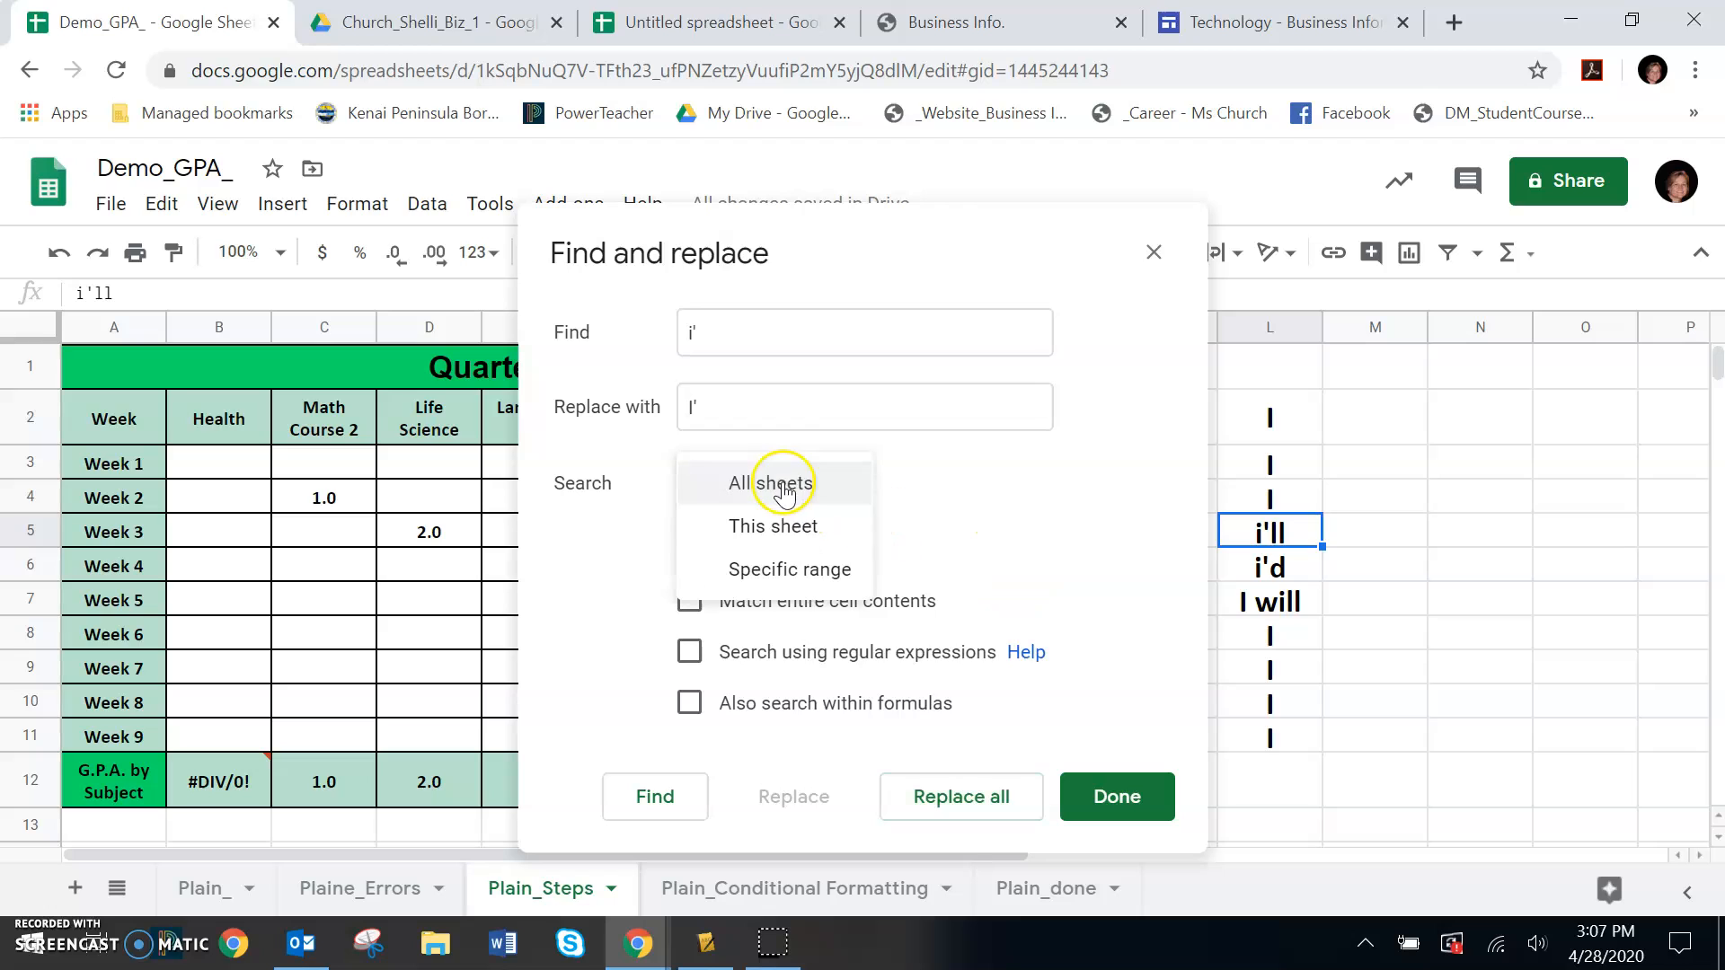
click(772, 533)
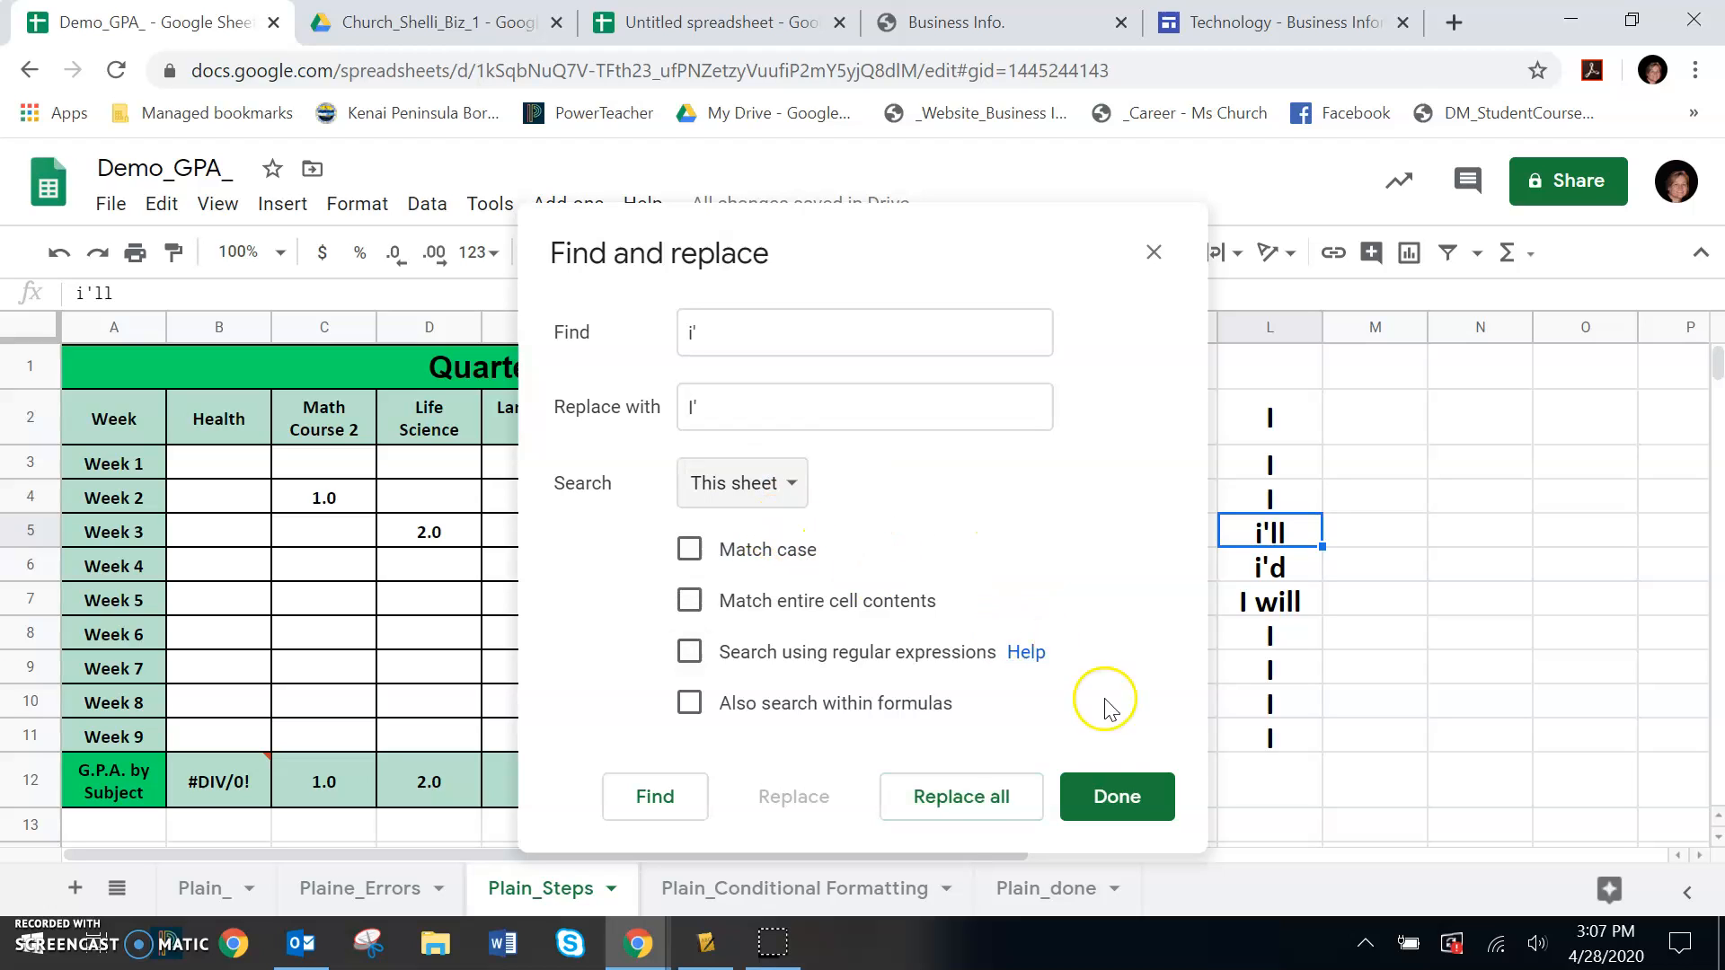
click(955, 807)
click(1121, 801)
click(1416, 697)
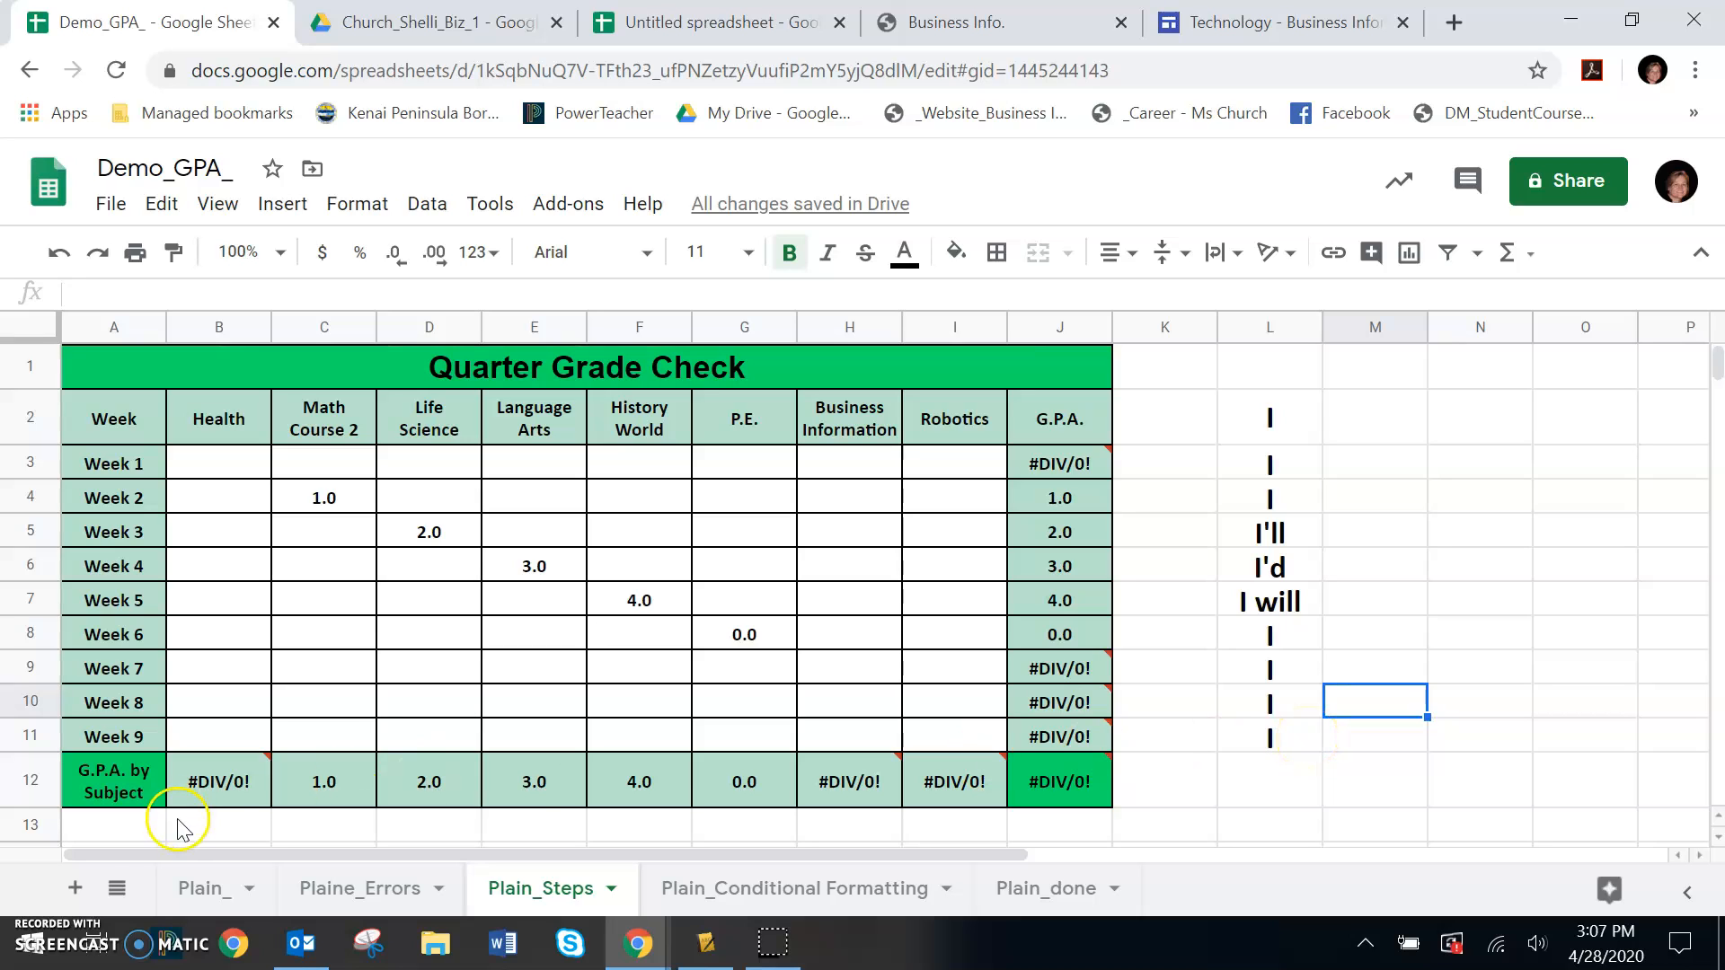
click(31, 930)
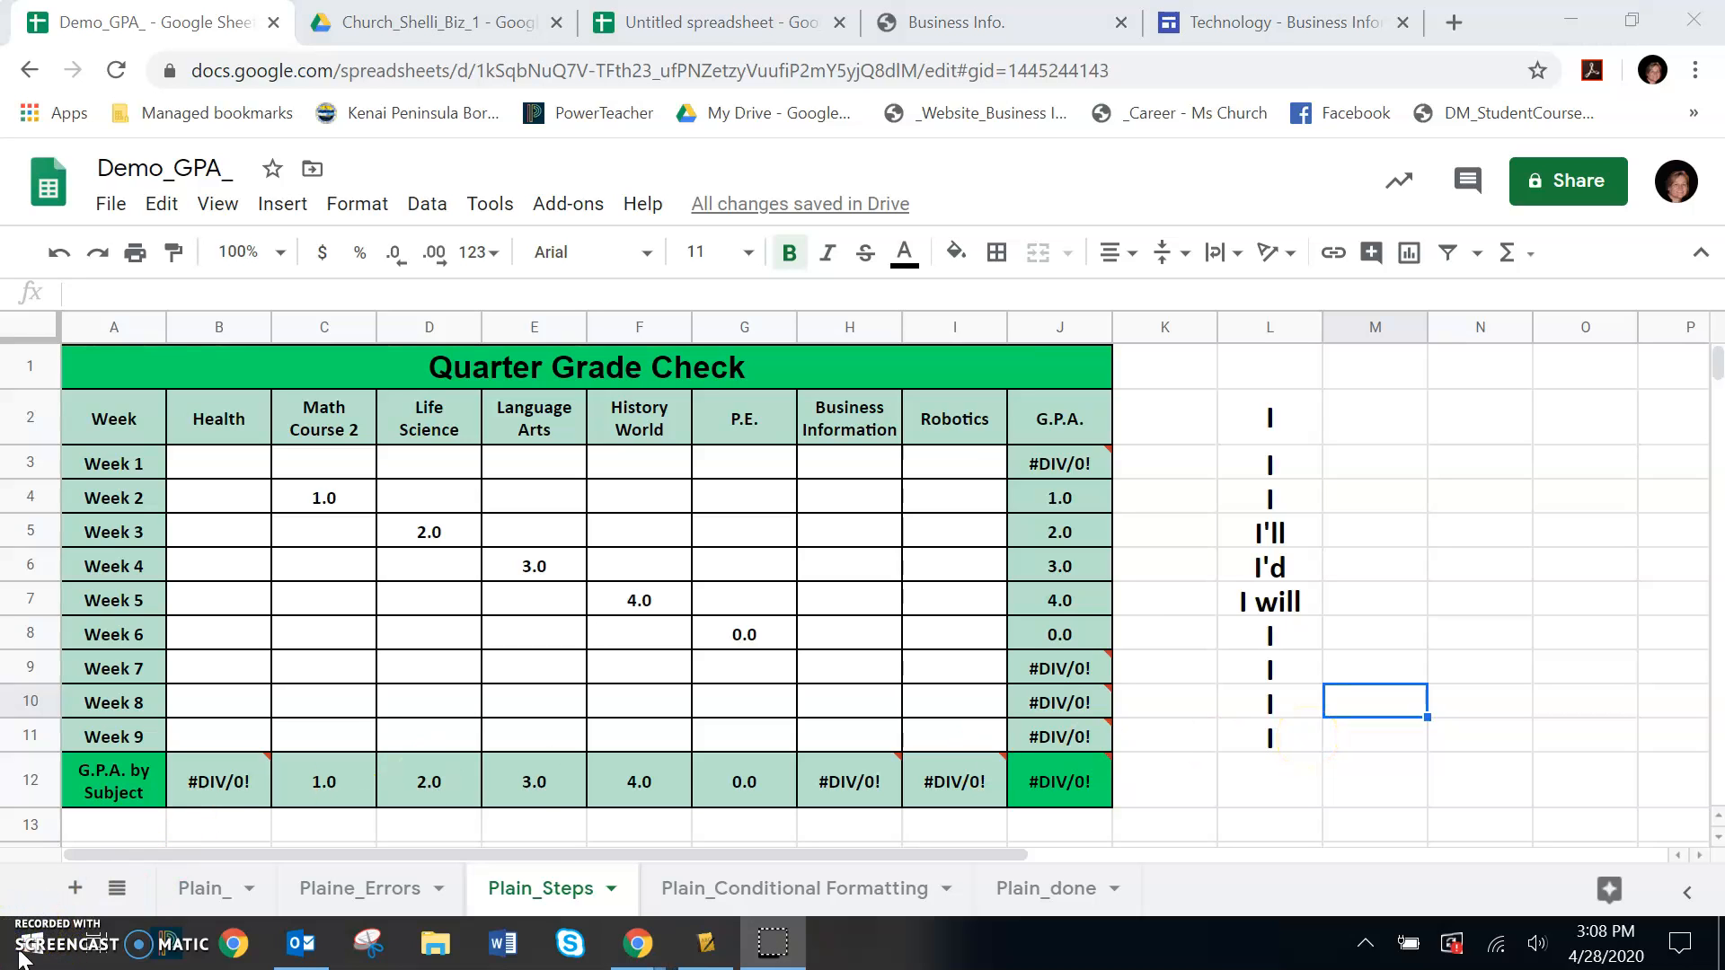